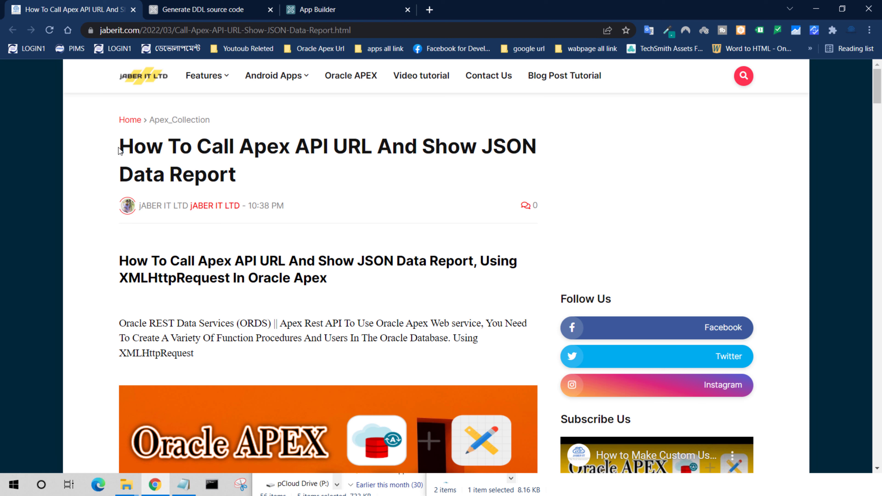
Read the blog's title and subheading about showing API JSON data using XMLHttpRequest.
left_click_drag(120, 150, 348, 154)
left_click(245, 157)
left_click_drag(245, 157, 377, 153)
left_click_drag(310, 147, 369, 145)
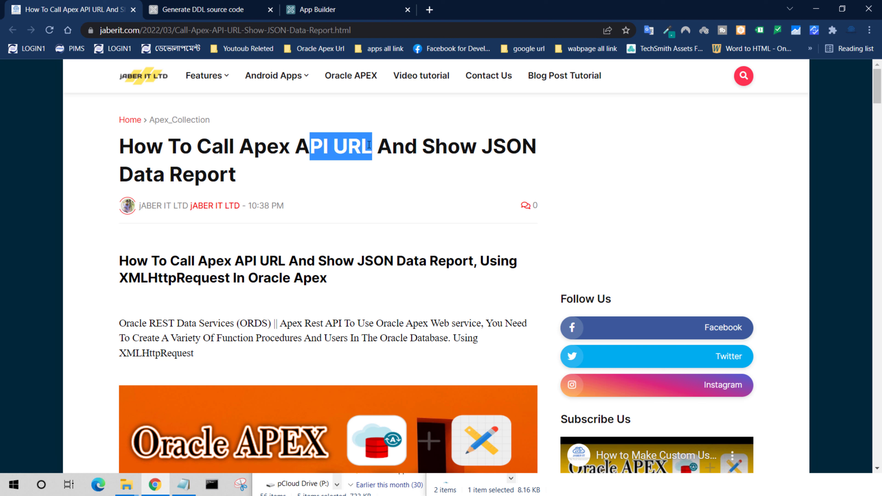
left_click_drag(423, 146, 185, 164)
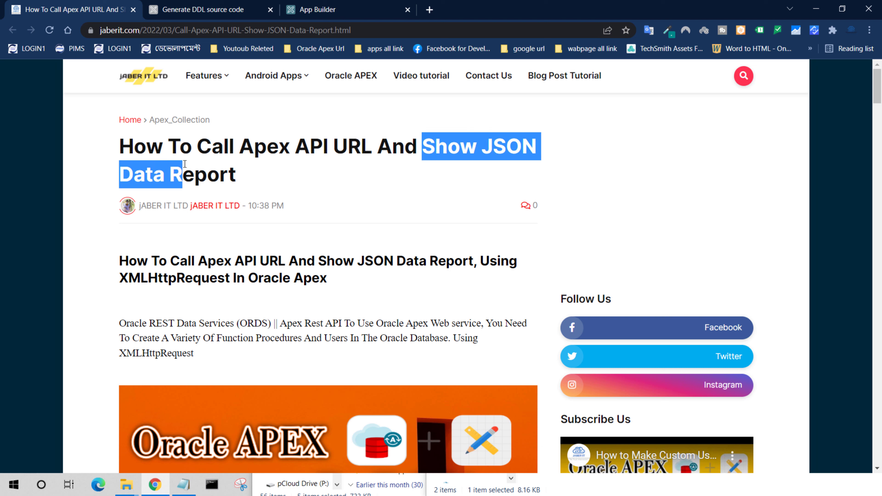
left_click(132, 259)
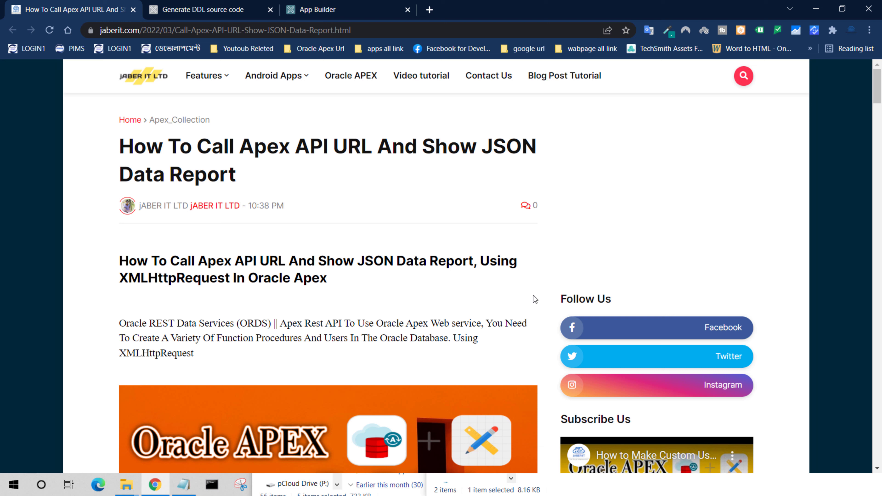
double_click(484, 261)
left_click(133, 277)
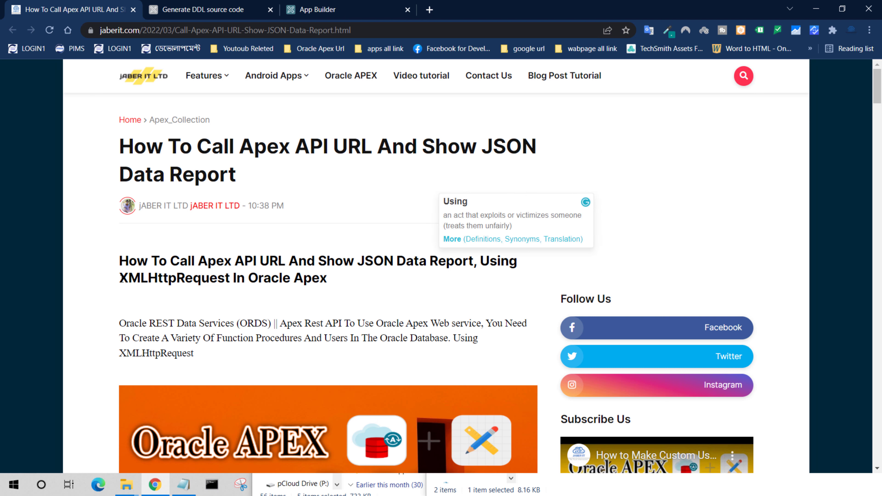
left_click_drag(119, 280, 230, 277)
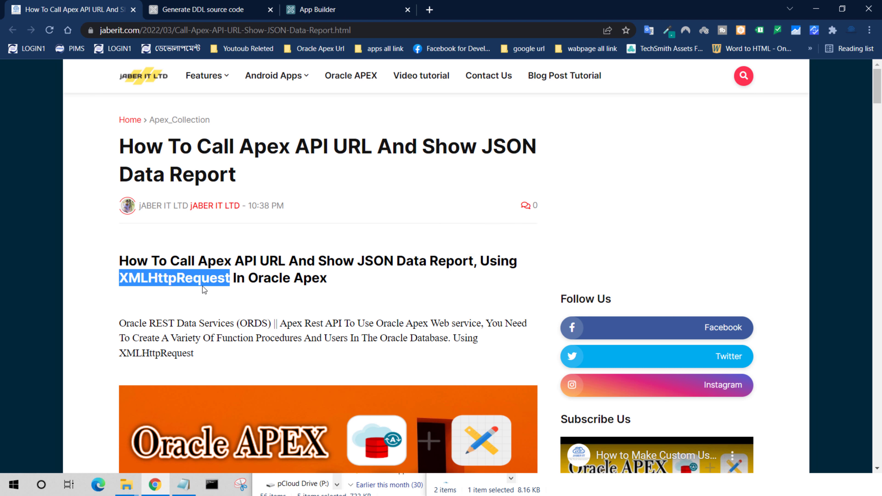
left_click(308, 283)
In the APEX app, fetch the API's JSON into the Json field with Get Josn Data.
left_click(203, 9)
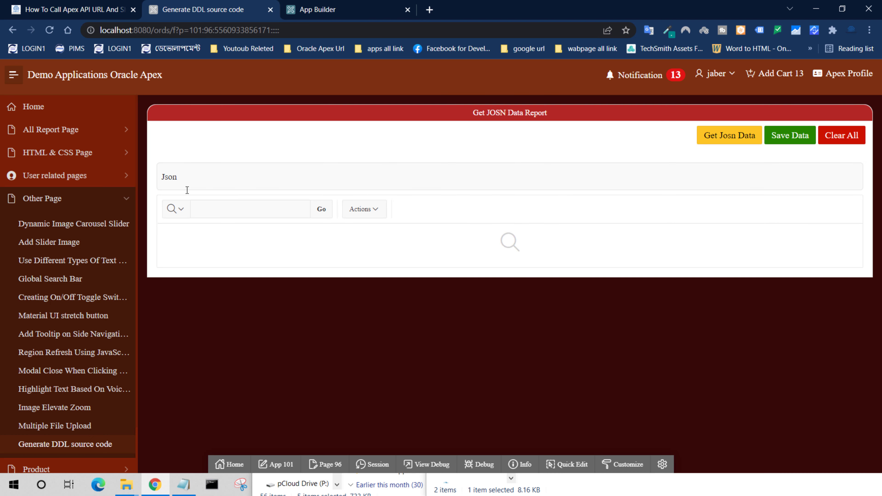
left_click(184, 173)
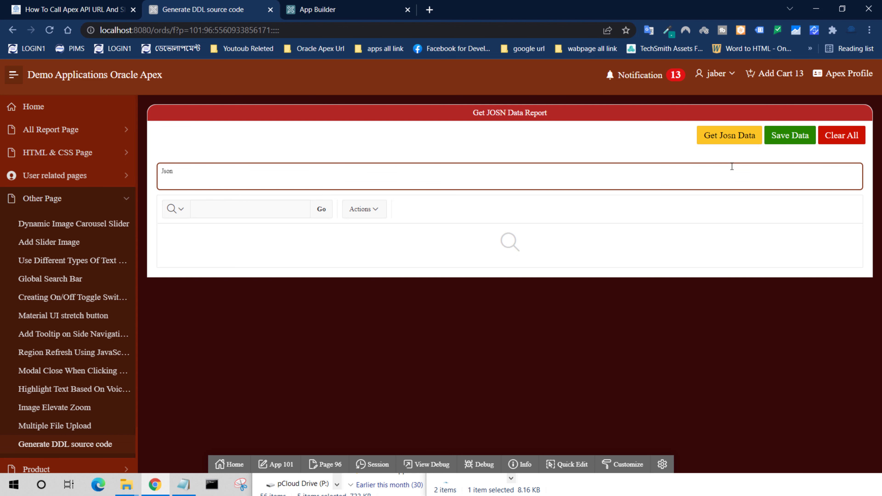
left_click(716, 139)
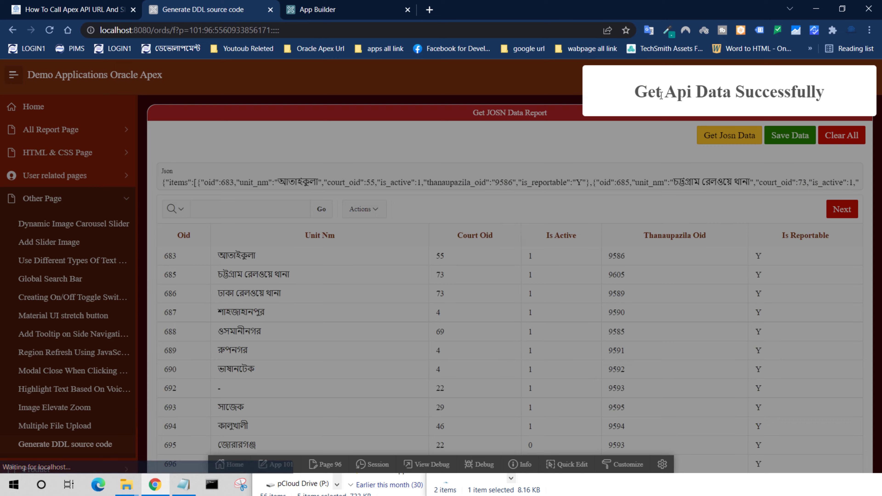
left_click_drag(847, 452, 814, 100)
left_click(393, 308)
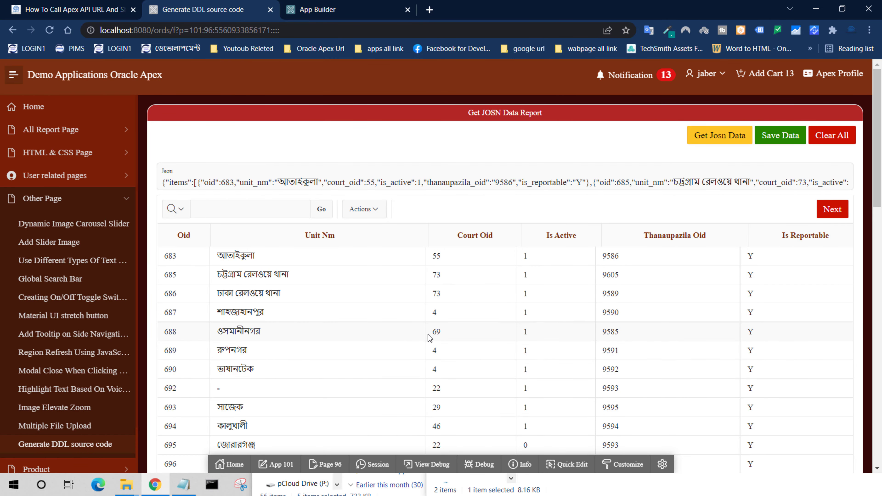
scroll(430, 347, "down", 5)
scroll(430, 359, "up", 5)
Load the next batch of unit records into the report table.
left_click(832, 209)
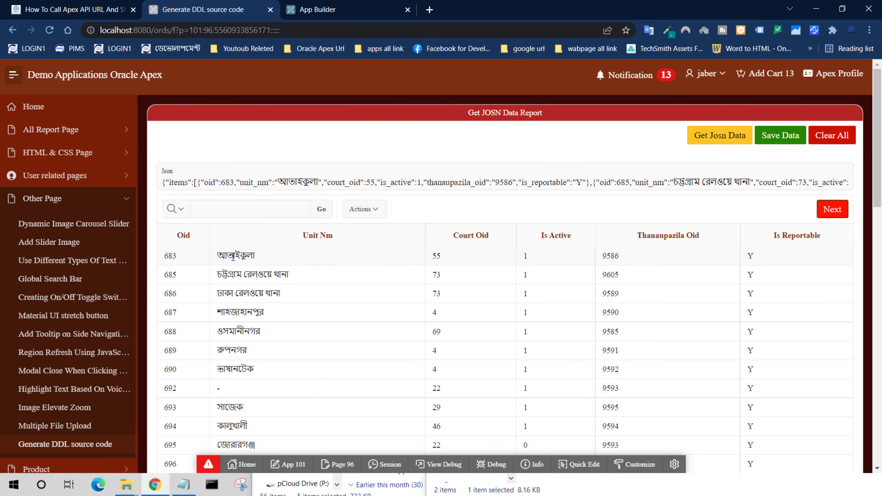
double_click(233, 256)
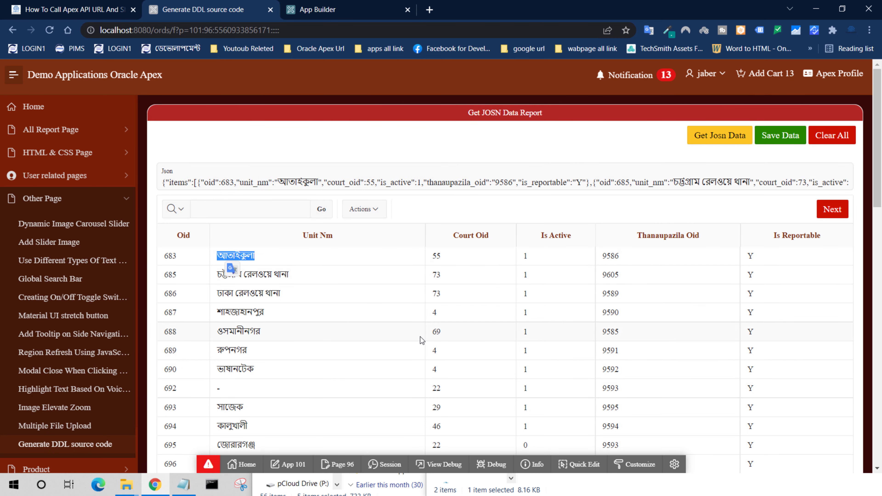
left_click(421, 339)
scroll(420, 339, "down", 5)
scroll(382, 342, "up", 5)
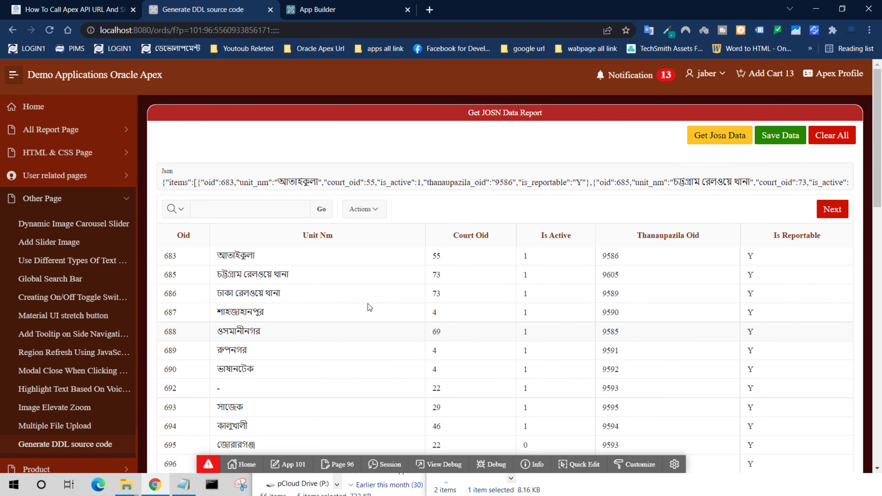
Back in the blog article, read the passage about learning ORDS (Oracle REST Data Services).
left_click(48, 8)
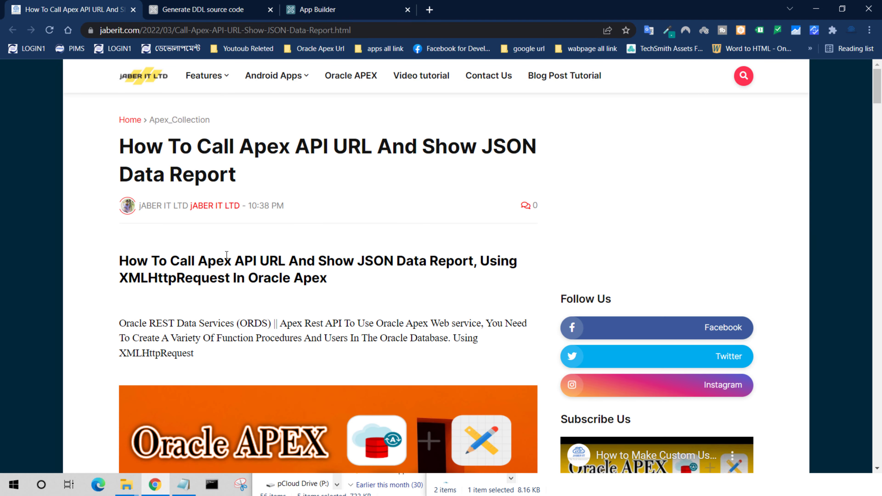
scroll(237, 259, "down", 5)
scroll(237, 259, "down", 6)
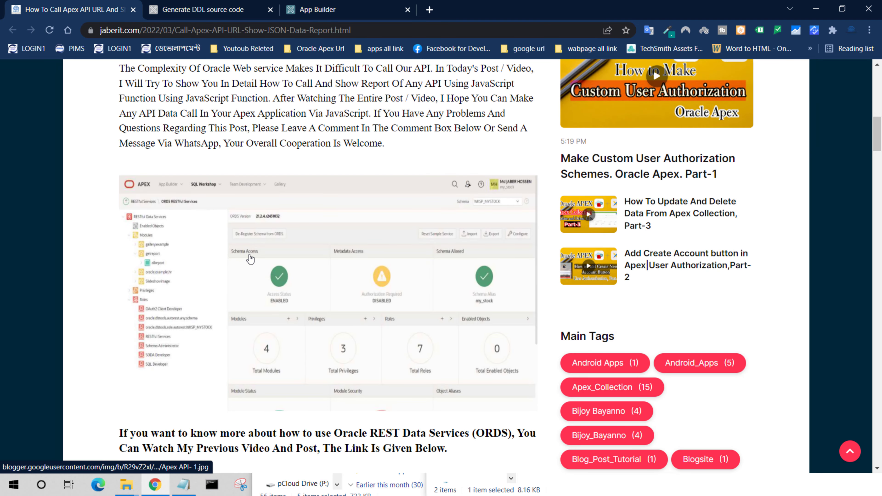
scroll(238, 258, "down", 5)
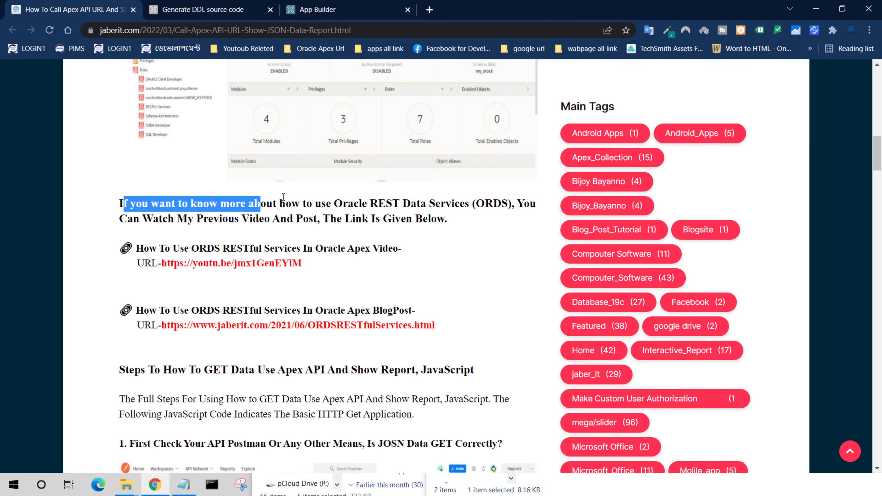
left_click_drag(123, 204, 379, 204)
left_click_drag(493, 204, 393, 207)
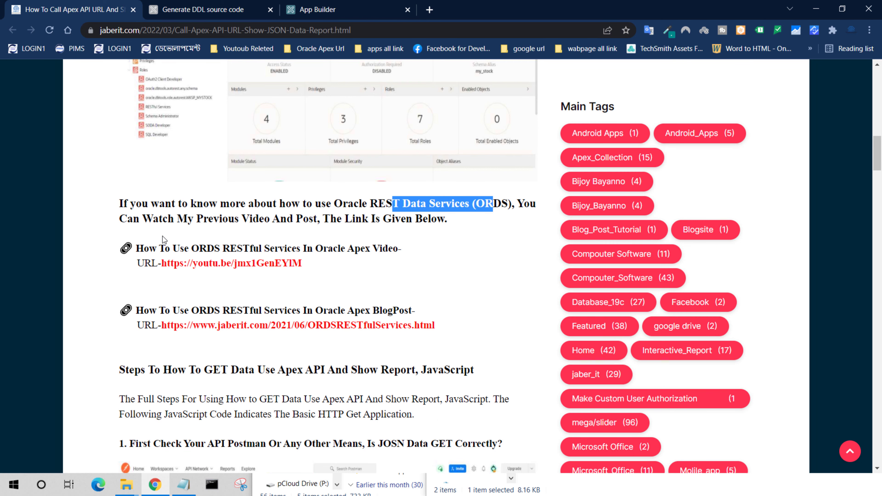
left_click_drag(157, 219, 445, 220)
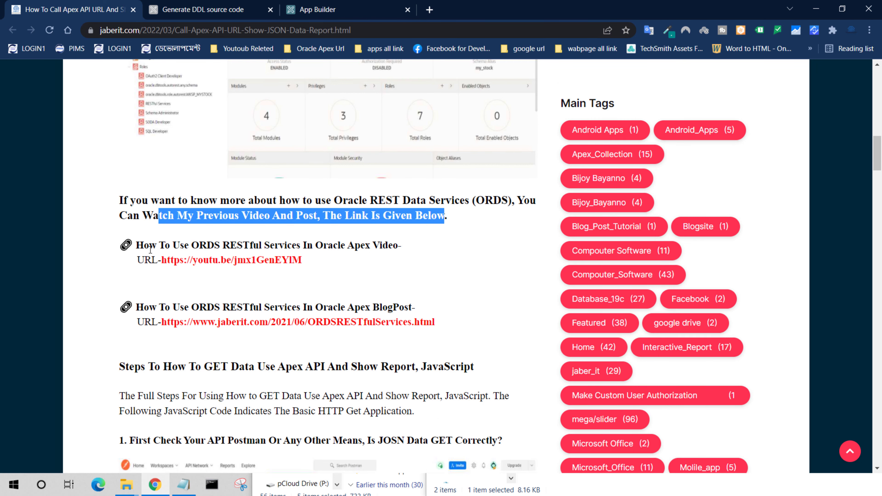
Read the step about checking your API in Postman, then open a new browser tab.
scroll(208, 233, "down", 5)
left_click_drag(160, 272, 215, 271)
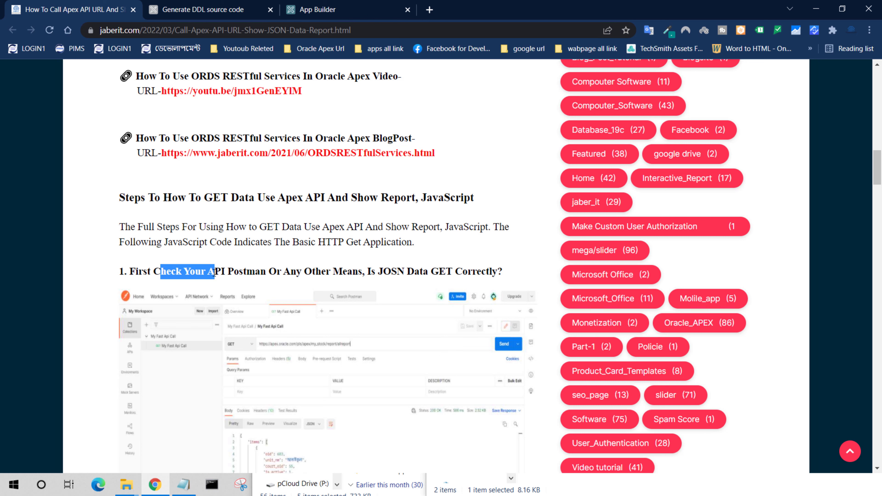
double_click(244, 271)
left_click(477, 270)
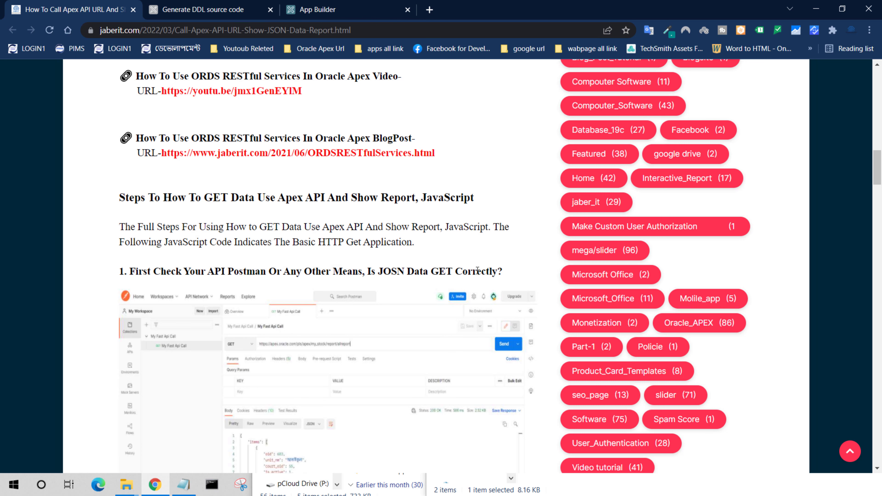
left_click(429, 10)
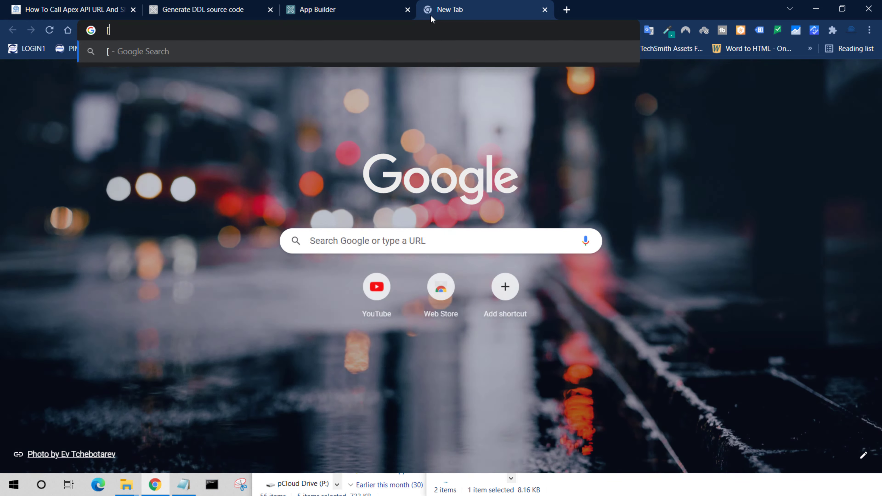
Search Google for 'postman' and open the Postman API Platform site.
type("[o")
key("BackSpace")
key("BackSpace")
type("postman")
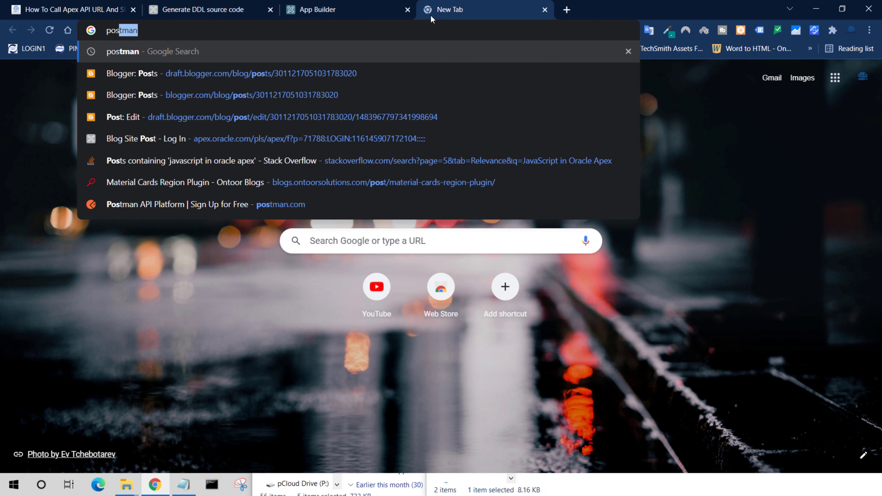
key("Return")
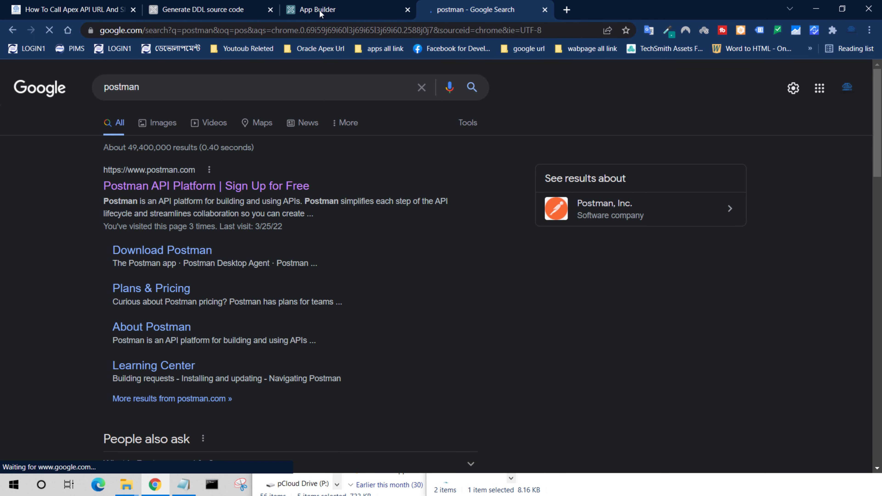
left_click(272, 185)
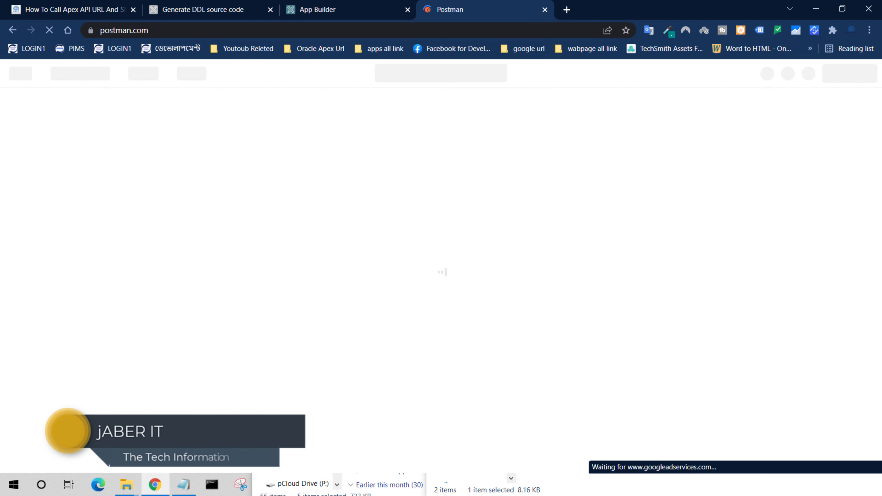
Copy the apex.oracle.com allreport API URL from the Notepad notes.
left_click(183, 484)
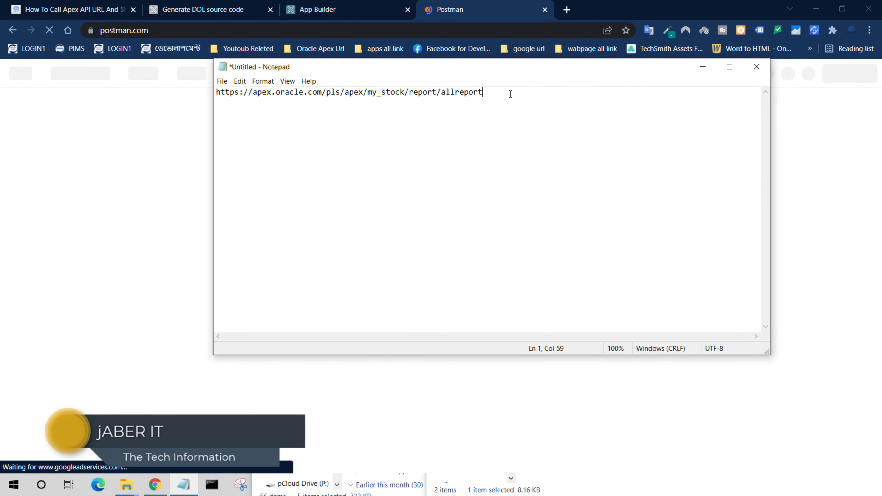
left_click_drag(511, 94, 216, 92)
right_click(360, 94)
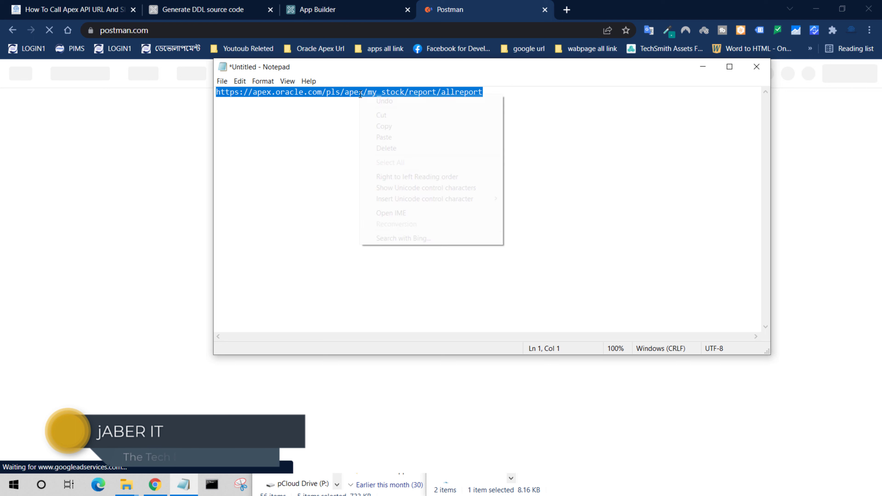
left_click(399, 127)
left_click(702, 66)
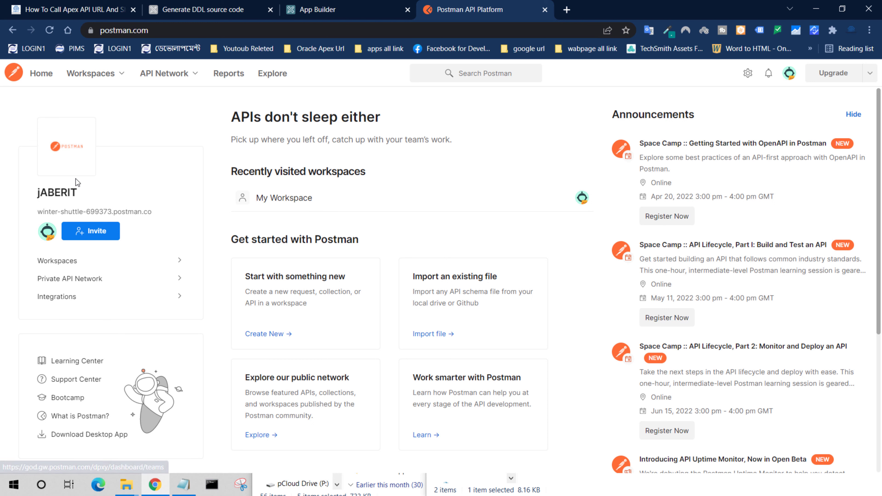
In Postman, go from the team settings page to the workspaces list and My Workspace.
left_click(431, 202)
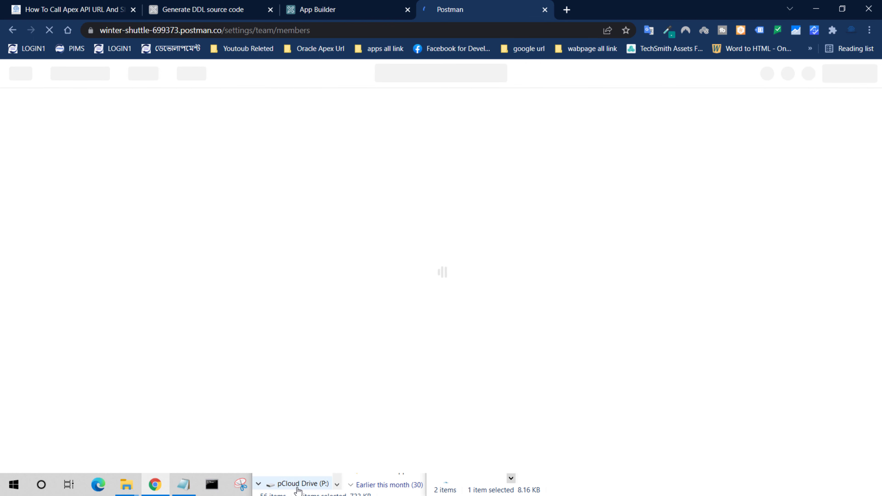
left_click_drag(509, 474, 776, 138)
left_click(774, 144)
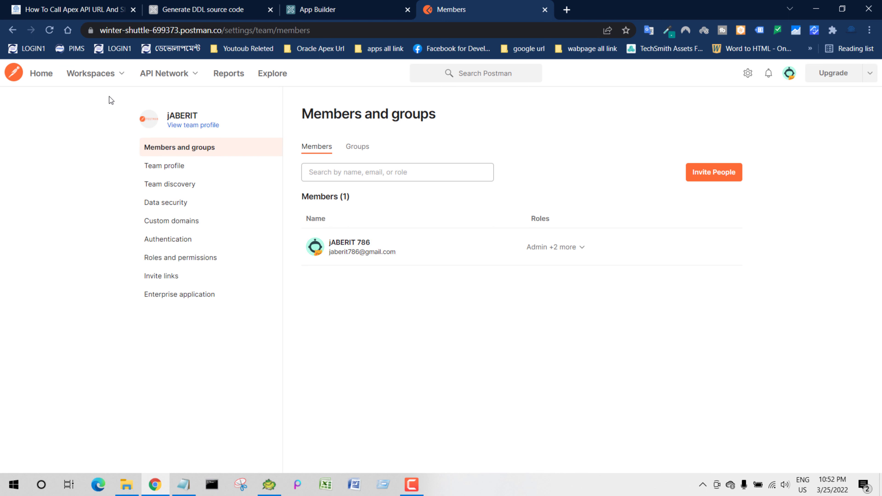
left_click(118, 83)
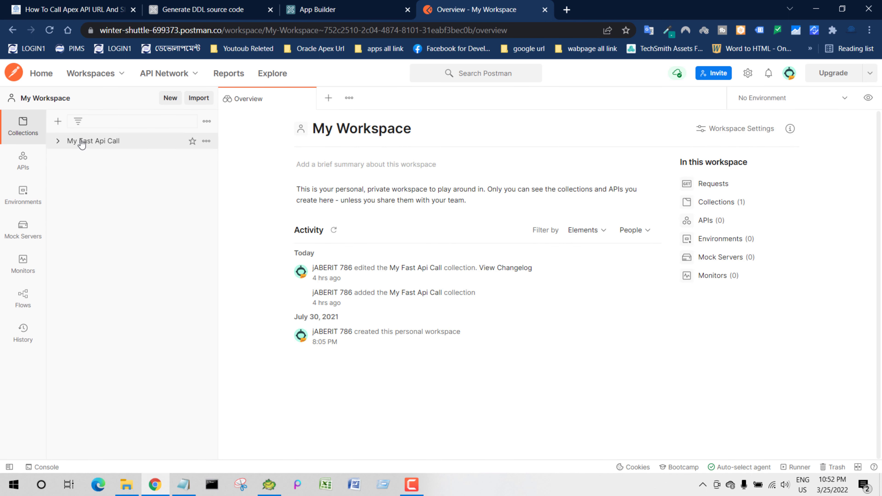
Create a new GET request with the pasted allreport URL and send it.
left_click(82, 141)
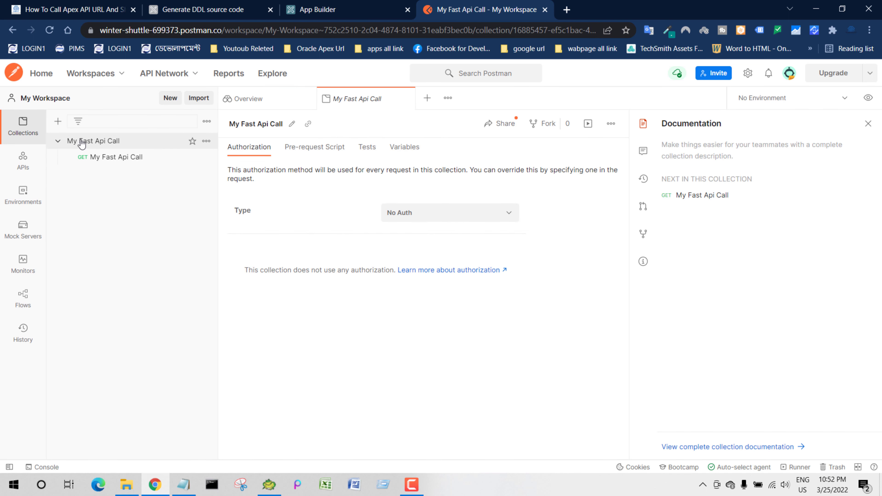
left_click(448, 99)
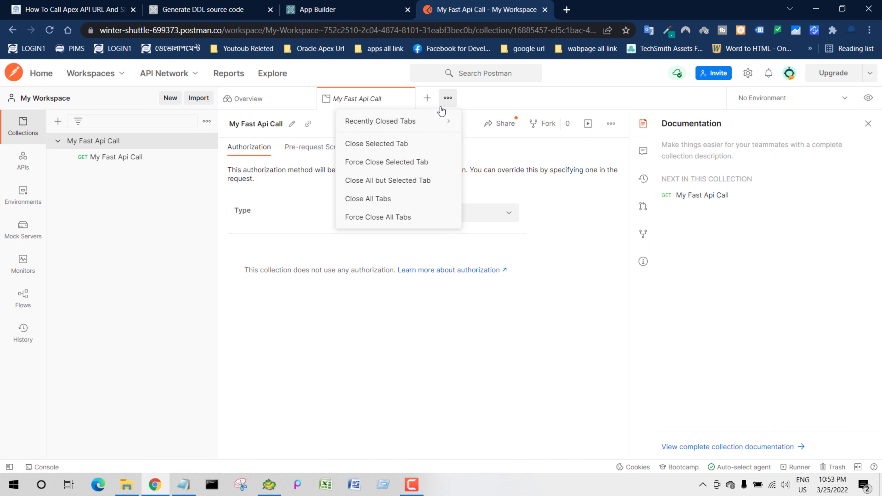
left_click(427, 98)
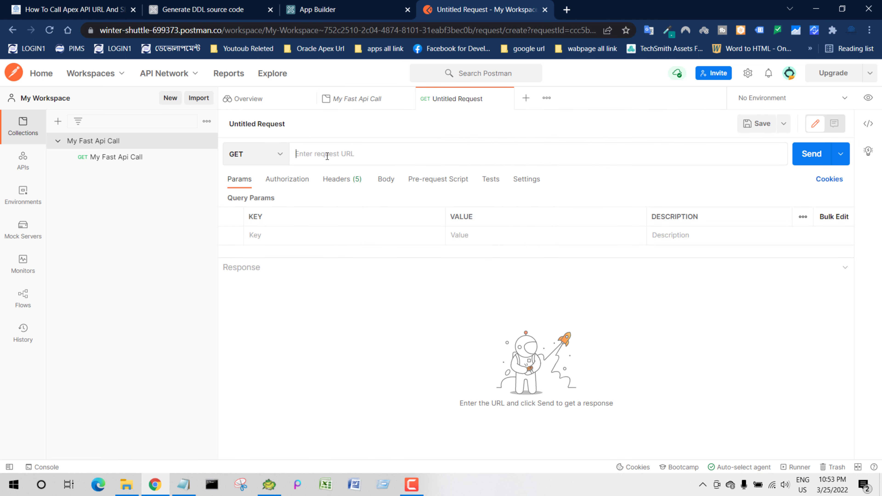
key("ctrl+v")
left_click(814, 159)
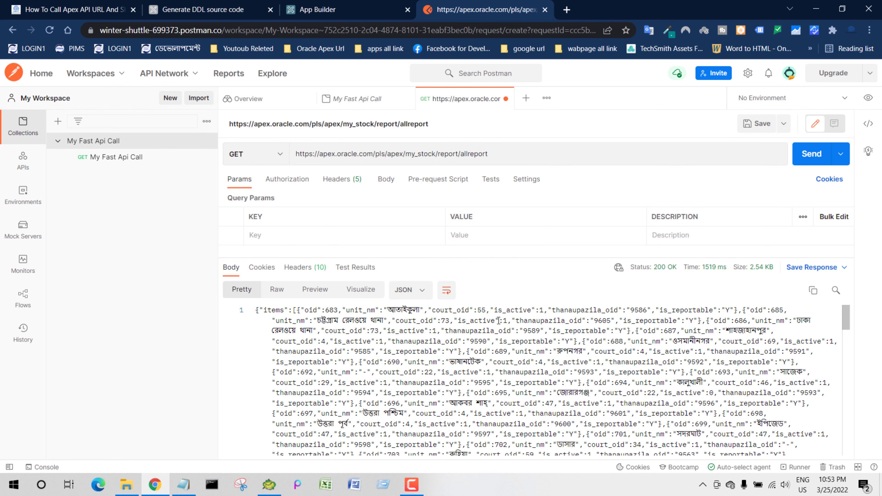
Inspect the 200 OK Pretty JSON response items, then return to the blog article.
mouse_move(323, 358)
left_mouse_down()
mouse_move(375, 385)
mouse_move(328, 350)
left_mouse_up()
scroll(347, 376, "down", 5)
scroll(347, 376, "down", 5)
left_click(347, 410)
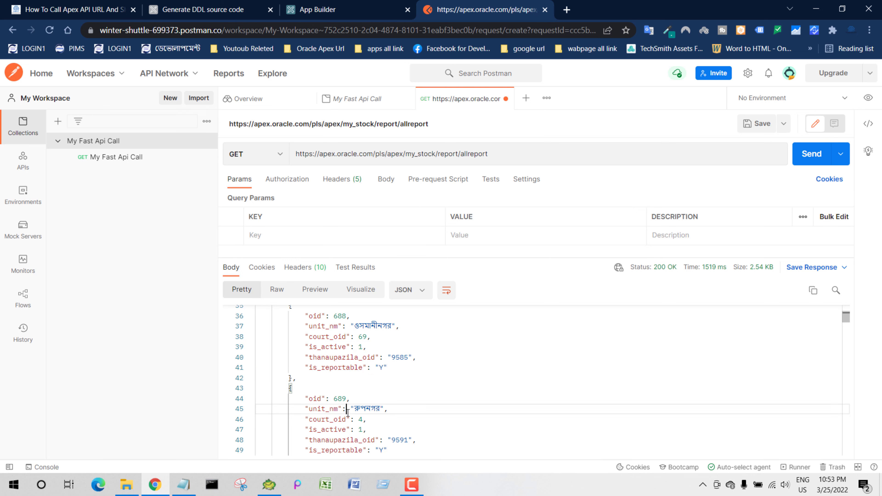
left_click(112, 7)
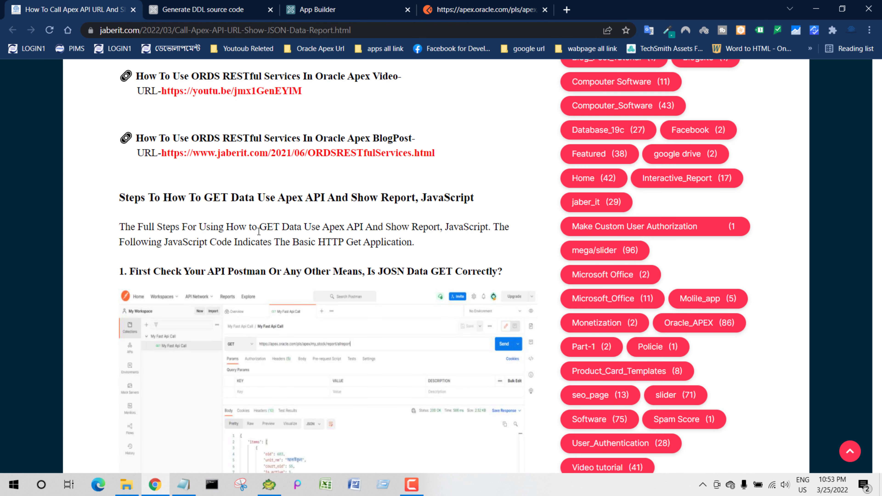
Open the allreport API URL in a new browser tab to view its raw JSON.
scroll(259, 231, "down", 5)
scroll(259, 231, "down", 4)
left_click_drag(167, 145, 377, 145)
double_click(379, 145)
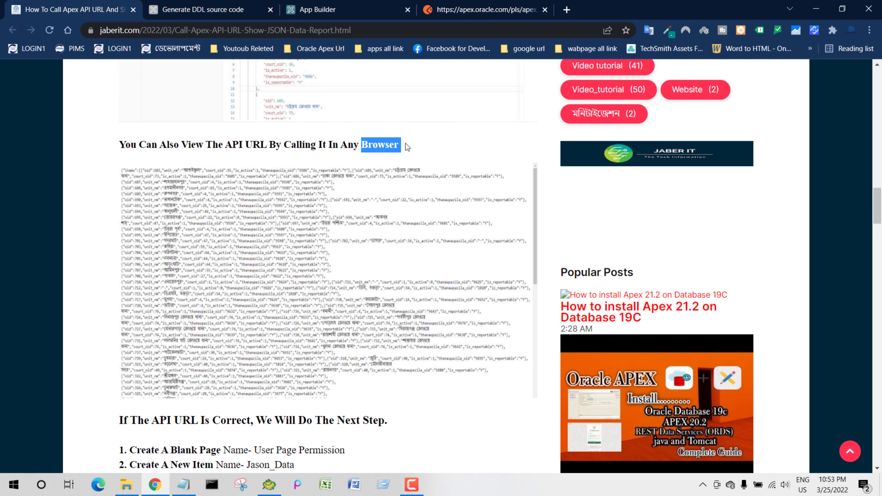
key("ctrl+t")
key("ctrl+v")
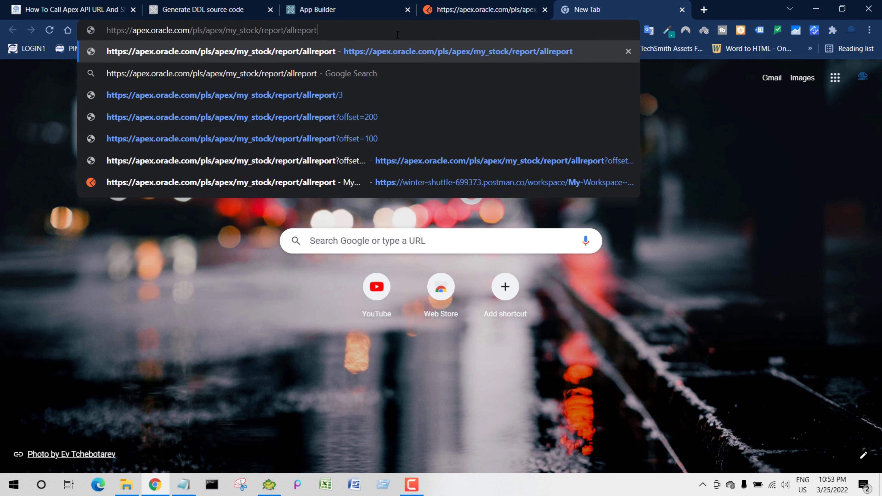
key("Return")
scroll(209, 317, "down", 5)
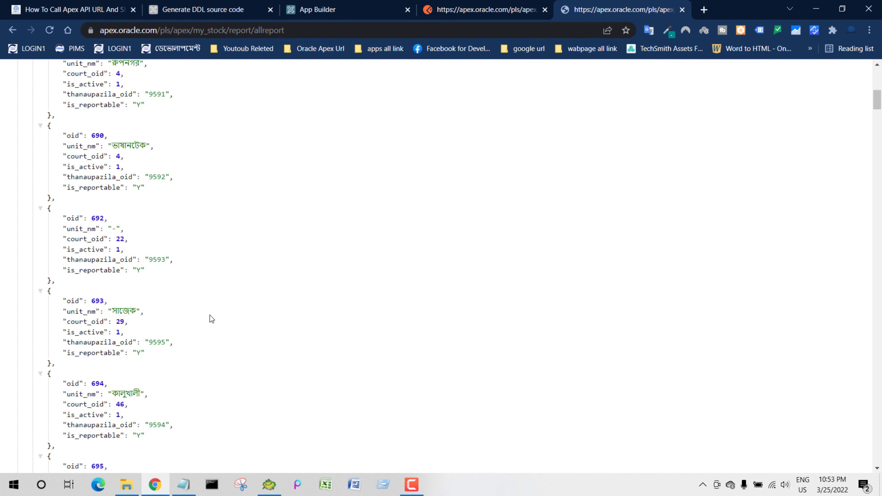
scroll(209, 315, "up", 5)
Back in the blog, read on to the Create A Blank Page step.
key("ctrl+1")
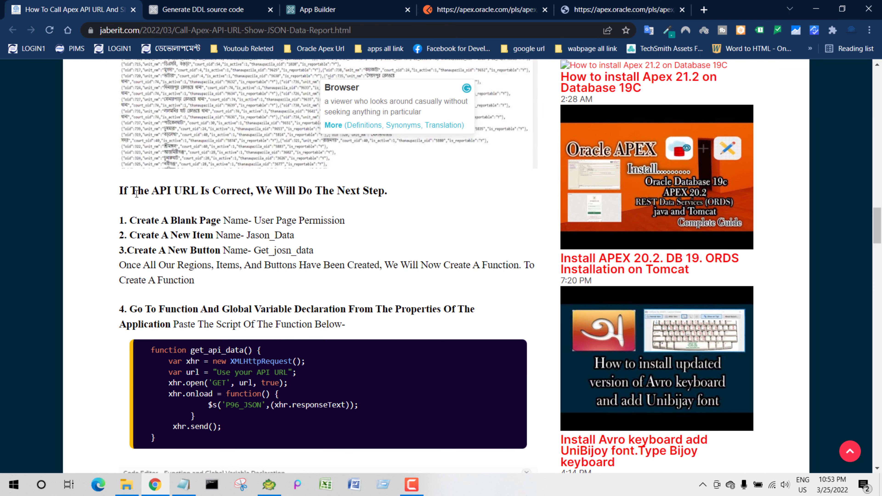
left_click_drag(136, 190, 258, 190)
left_click(353, 190)
left_click_drag(353, 191, 316, 190)
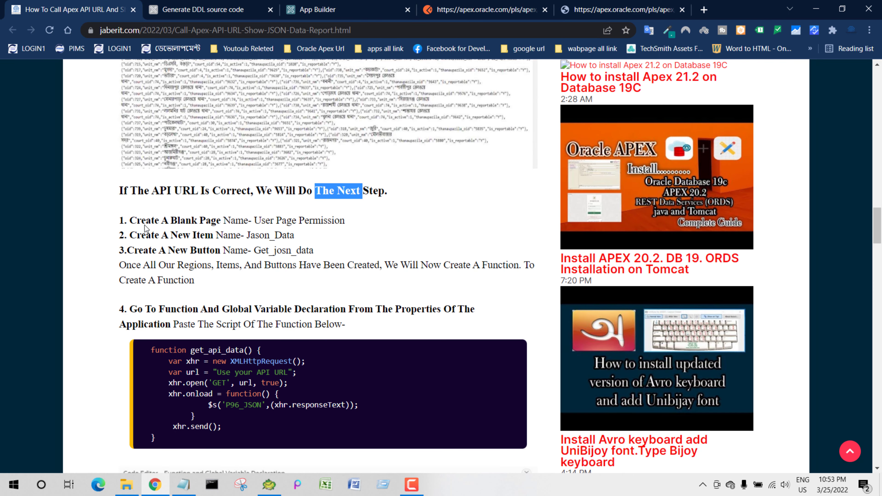
left_click(164, 235)
left_click_drag(130, 220, 185, 220)
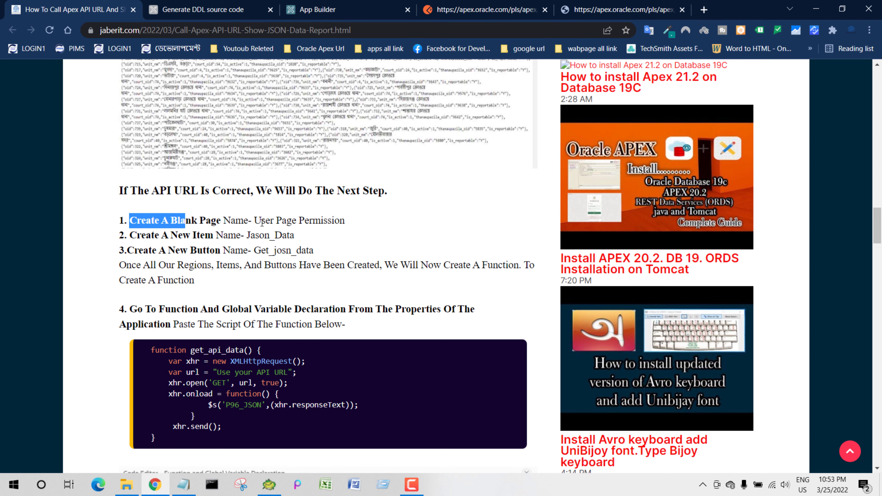
scroll(262, 222, "down", 5)
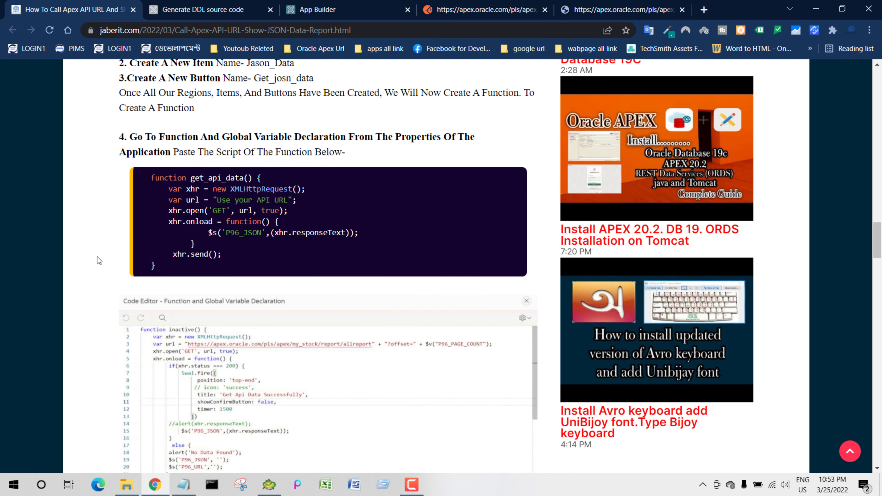
left_click(328, 10)
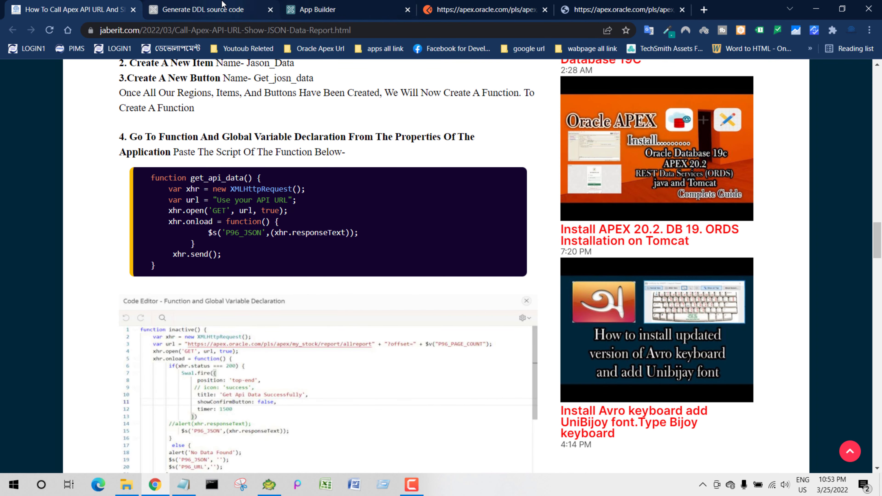
Start a Blank Page named 'Get API URL Data' in the Create Page wizard.
left_click(695, 293)
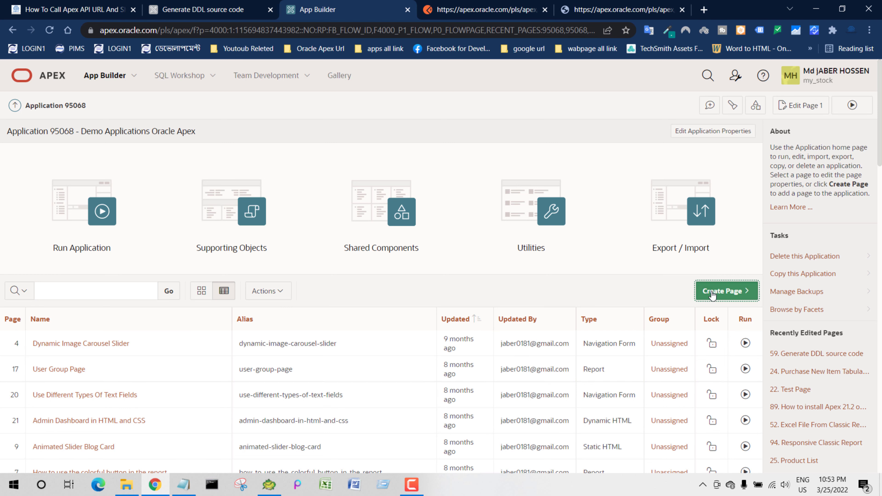
left_click(191, 488)
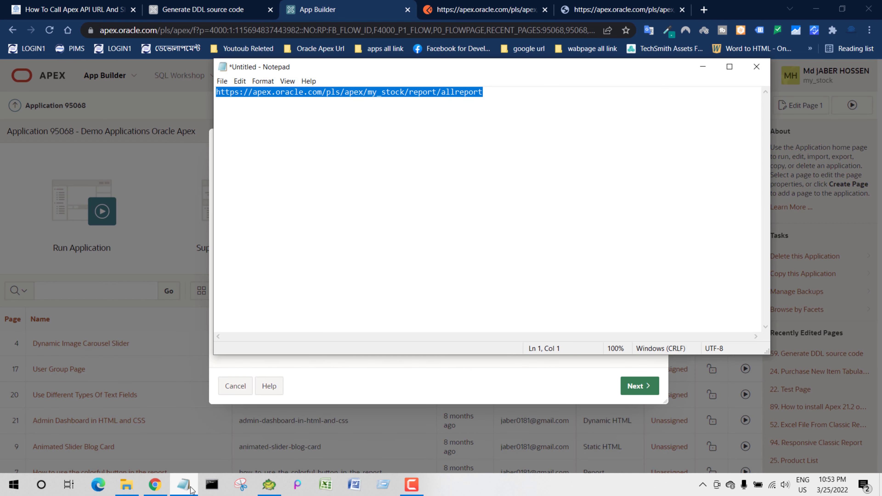
left_click(184, 485)
left_click(257, 245)
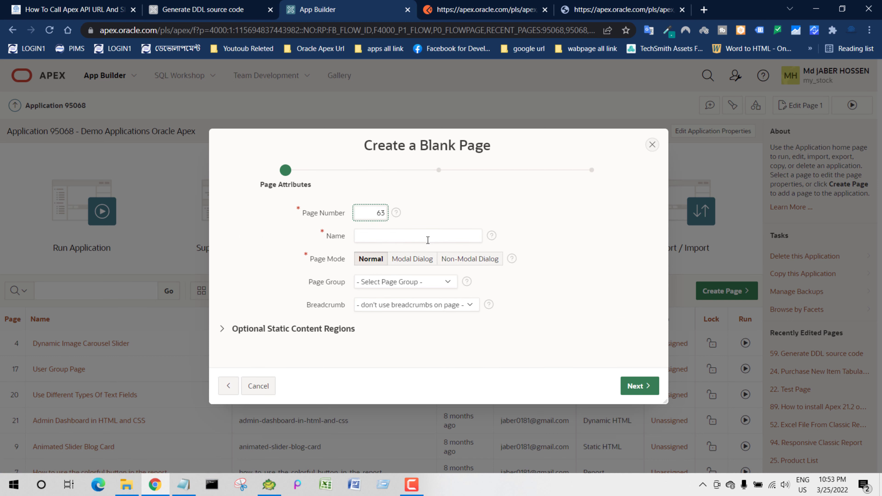
left_click(426, 237)
type("Get ")
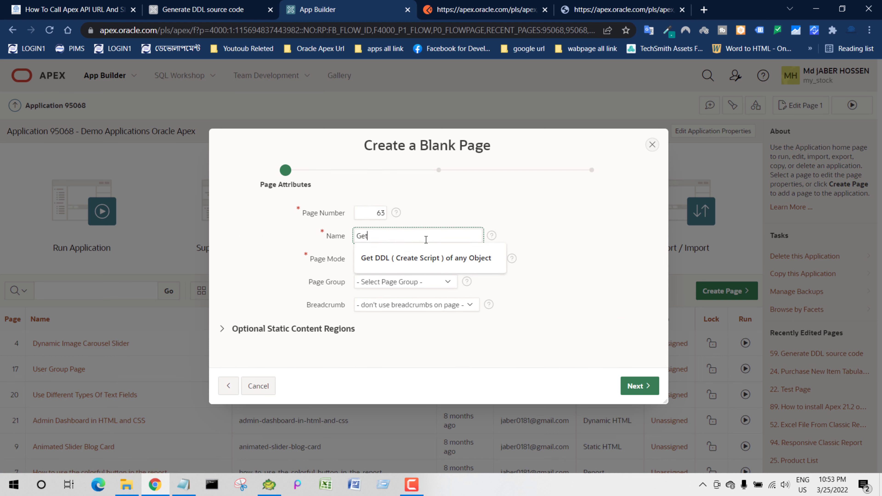
type("API U")
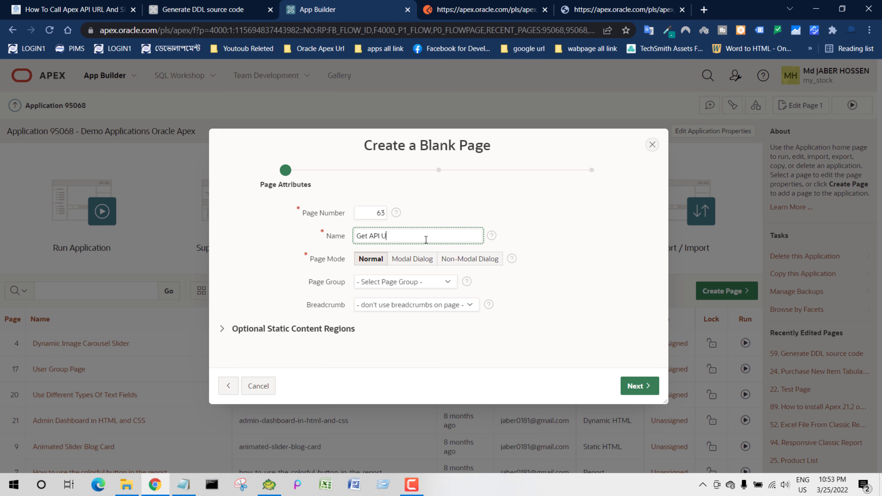
type("RL Data")
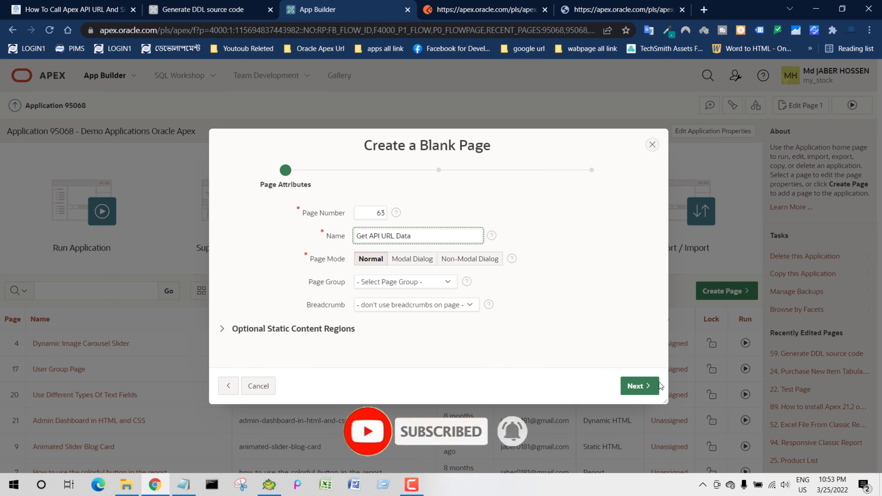
left_click(648, 386)
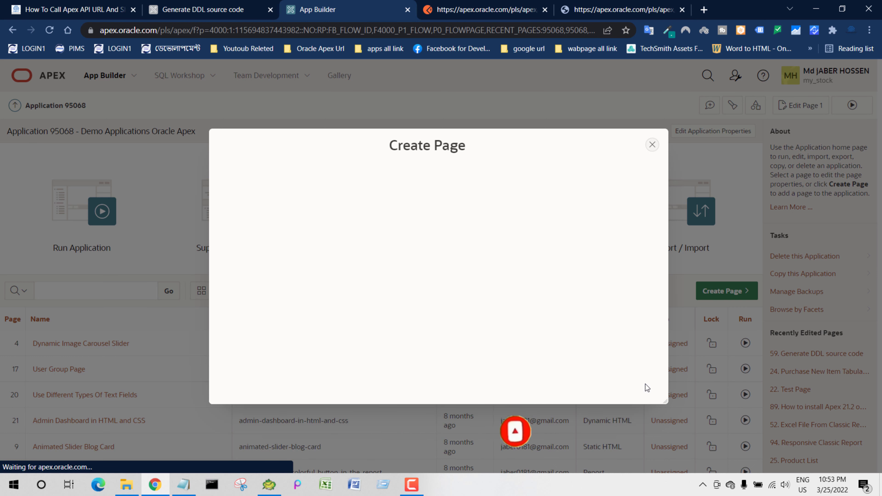
Add a new navigation menu entry with parent Other Page and advance to confirmation.
left_click(359, 224)
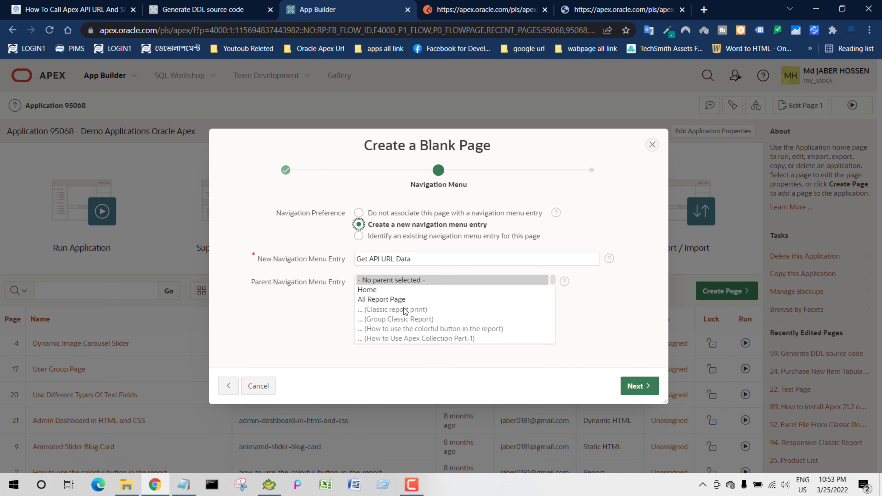
scroll(404, 310, "down", 3)
scroll(409, 307, "down", 3)
scroll(416, 305, "down", 3)
scroll(417, 305, "down", 2)
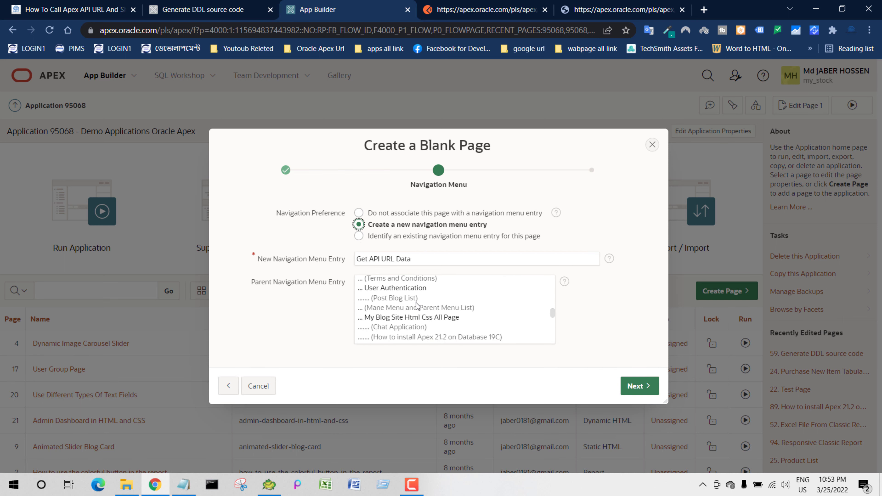
scroll(417, 302, "down", 2)
scroll(417, 302, "down", 2)
scroll(412, 297, "up", 2)
left_click(406, 289)
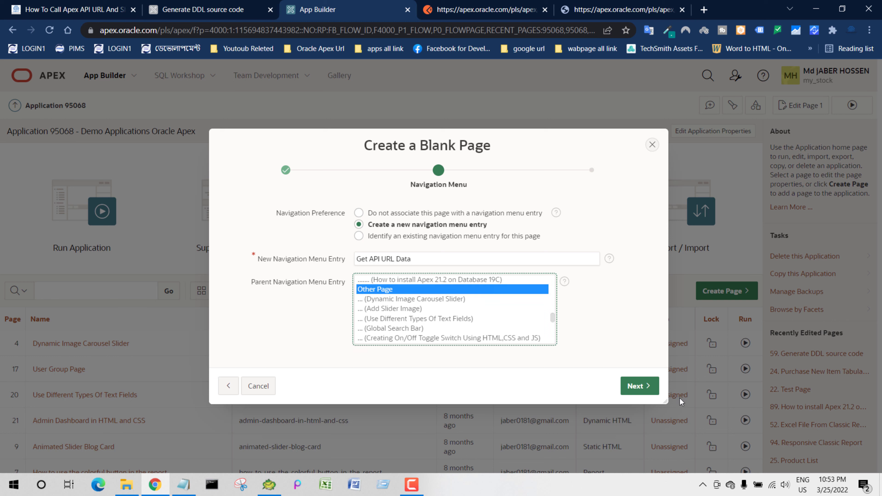
left_click(643, 385)
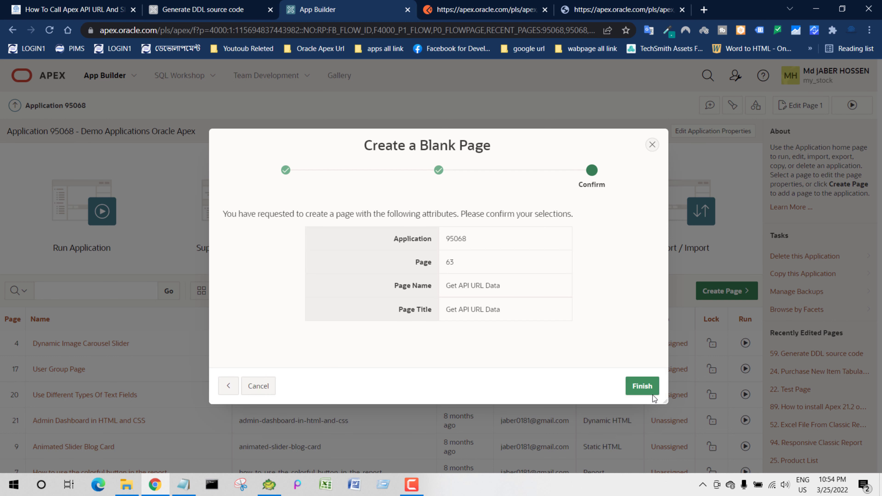
Finish the page 63 wizard, which errors, and close the DDL generator tab.
left_click(646, 388)
left_click(236, 10)
left_click(497, 100)
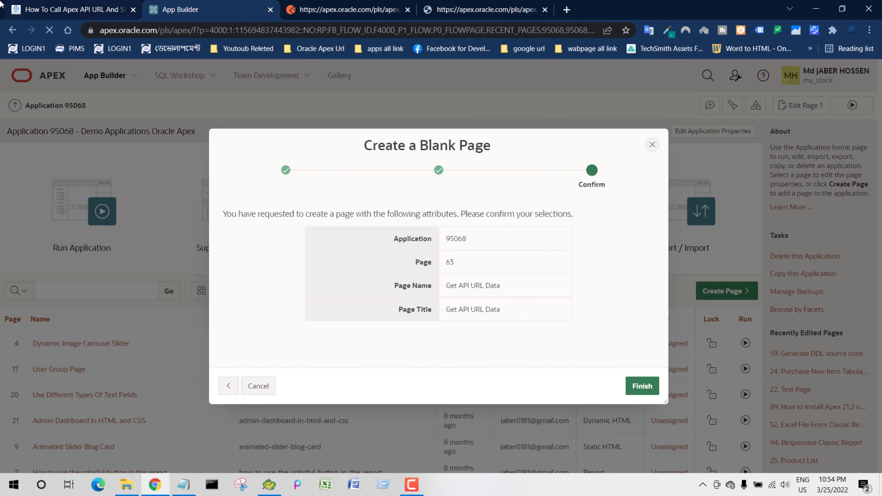
Copy the item name 'Jason_Data' from the blog article.
left_click(52, 9)
scroll(88, 214, "up", 6)
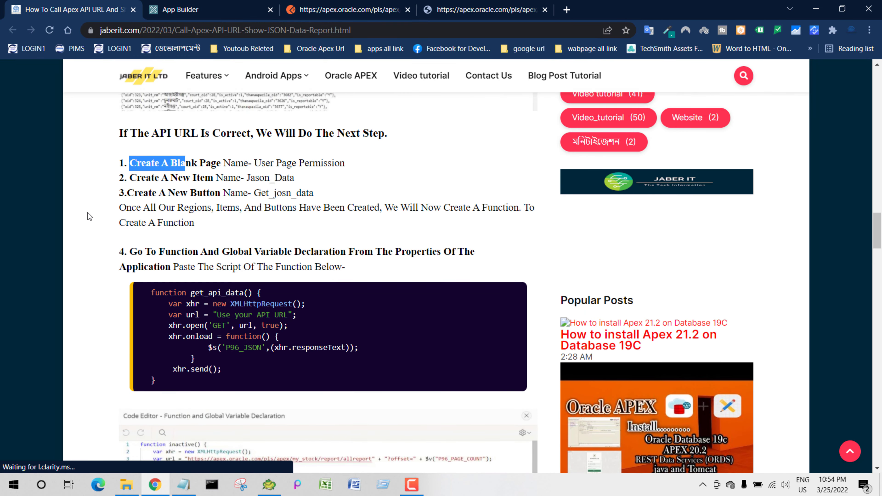
scroll(171, 124, "down", 1)
scroll(171, 124, "up", 1)
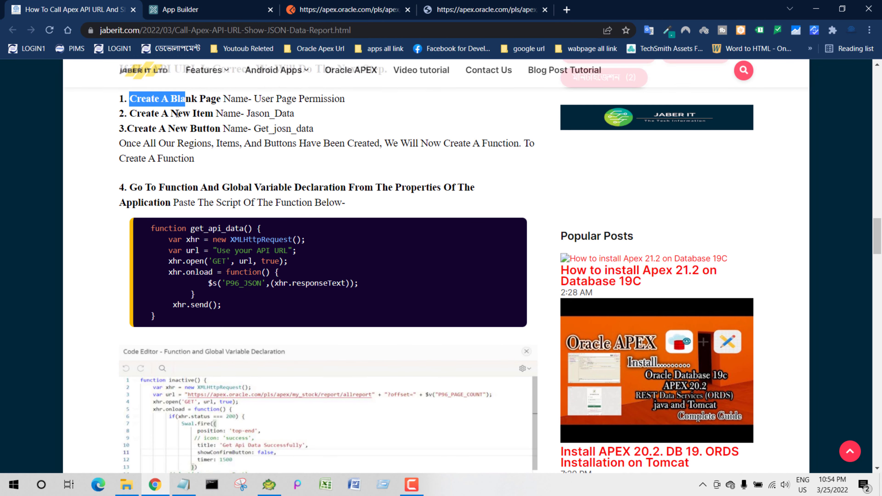
left_click_drag(159, 121, 189, 120)
double_click(273, 120)
right_click(284, 120)
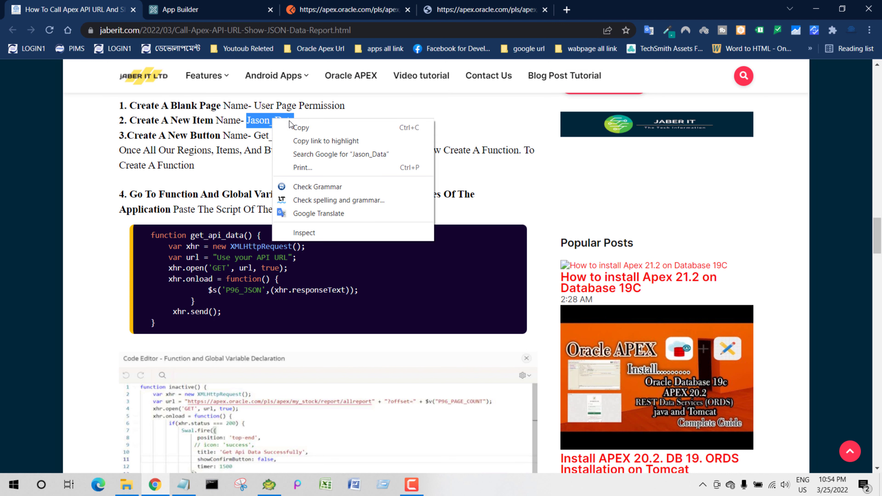
left_click(296, 127)
Close all browser tabs to the right of the App Builder tab.
left_click(201, 10)
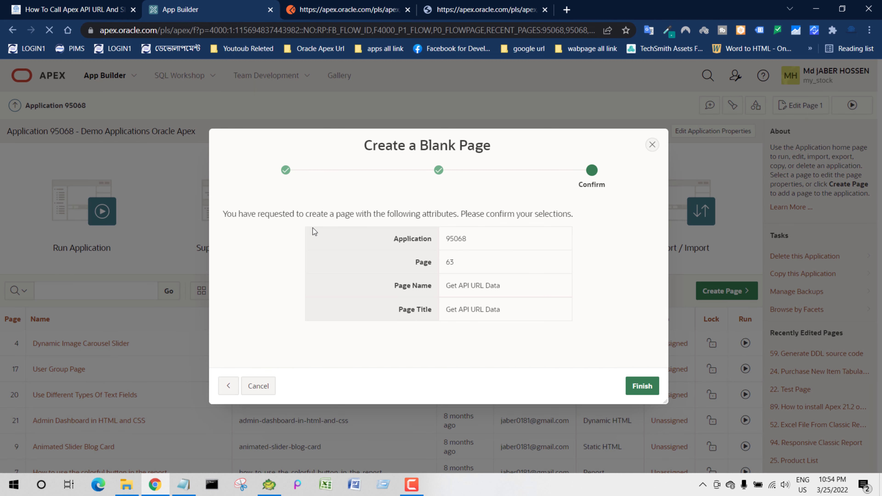
right_click(196, 4)
left_click(269, 177)
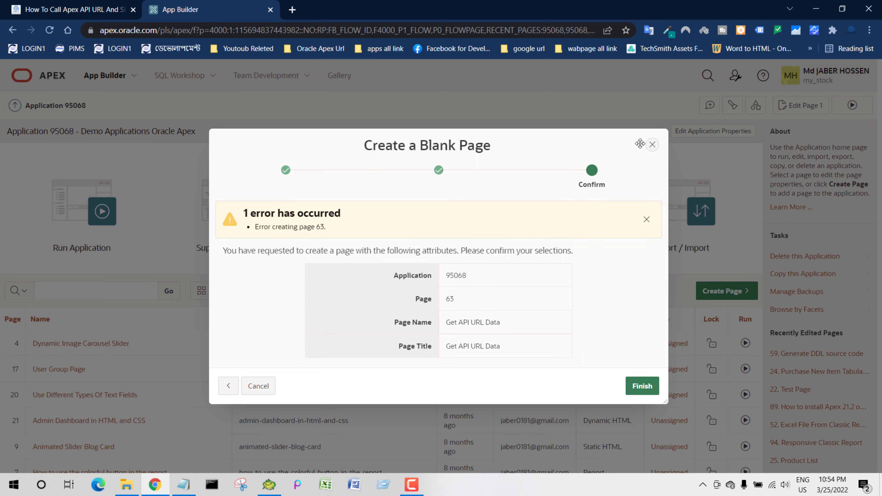
Find page 63 'Get API URL Data', open it in Page Designer and preview it.
left_click(652, 144)
left_click(94, 295)
type("63")
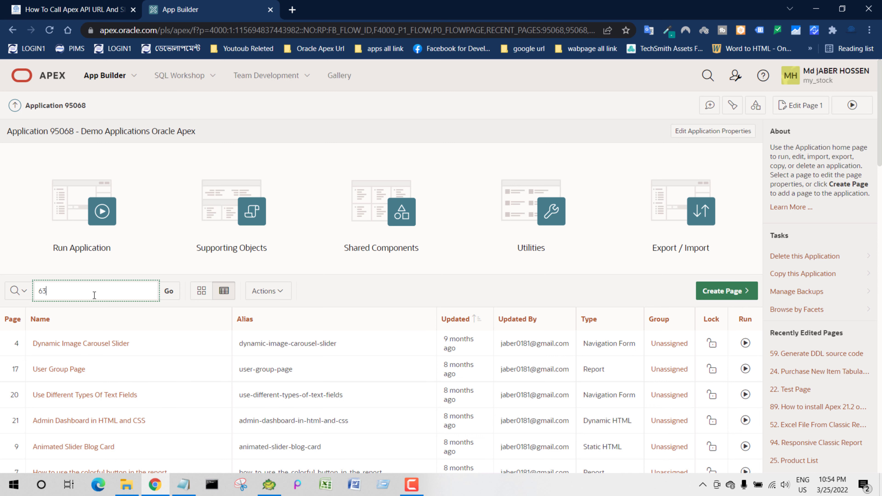
key("Return")
scroll(125, 355, "down", 3)
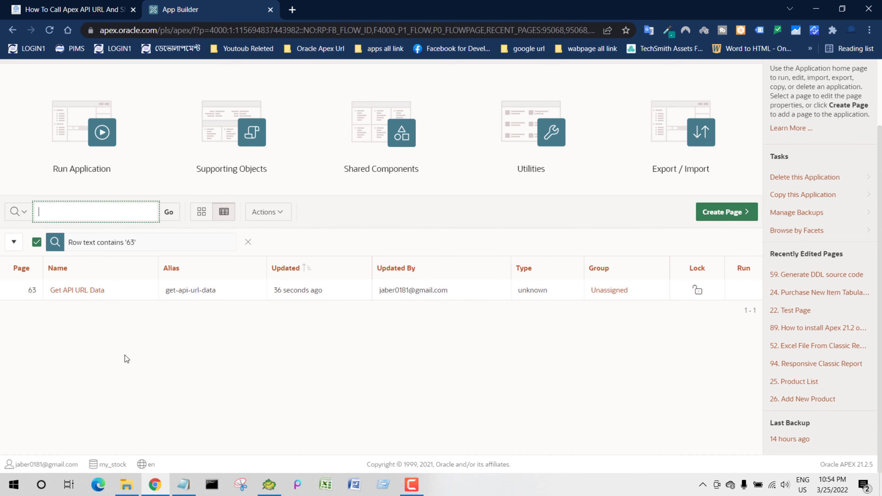
left_click(89, 296)
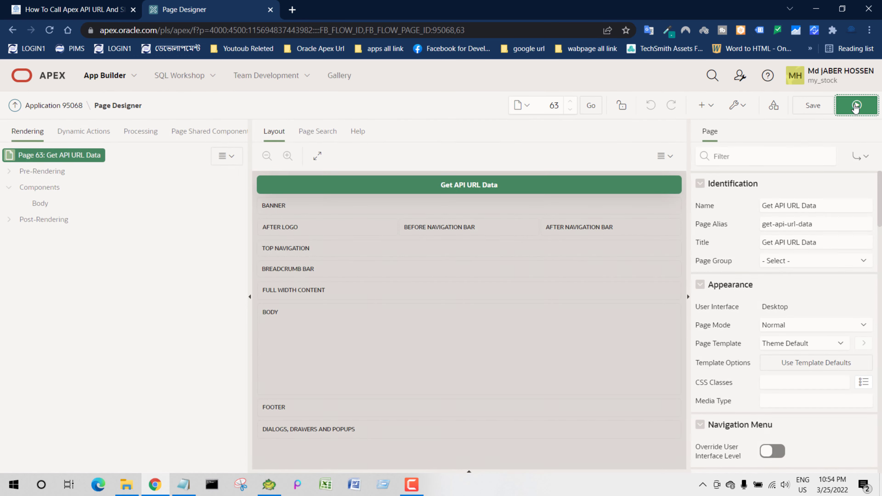
left_click(855, 106)
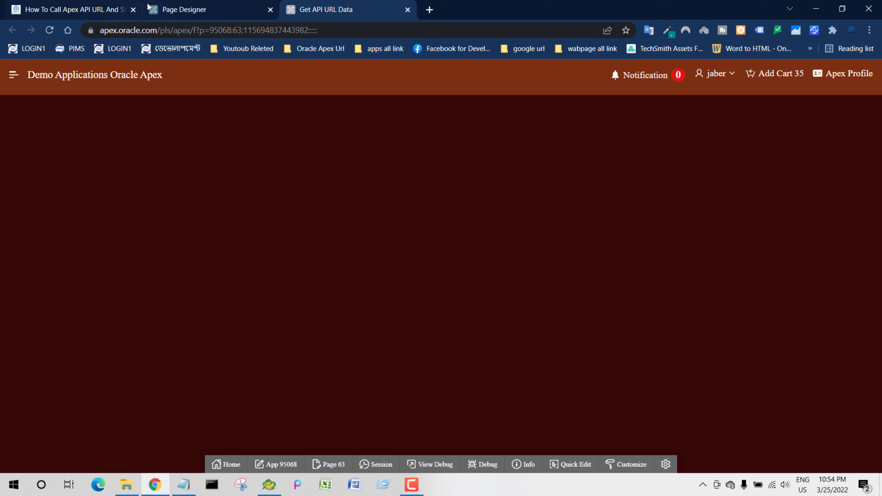
left_click(148, 6)
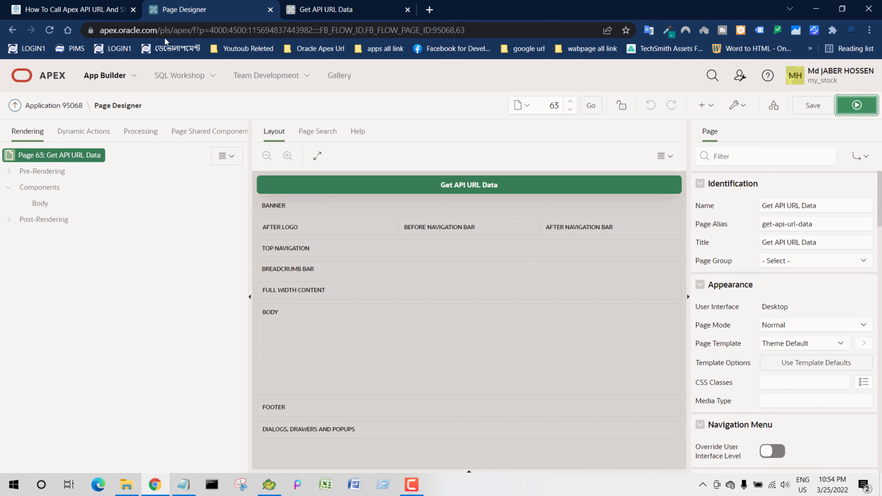
Add a Static Content region titled 'Call API' to the page Body.
right_click(42, 205)
left_click(79, 216)
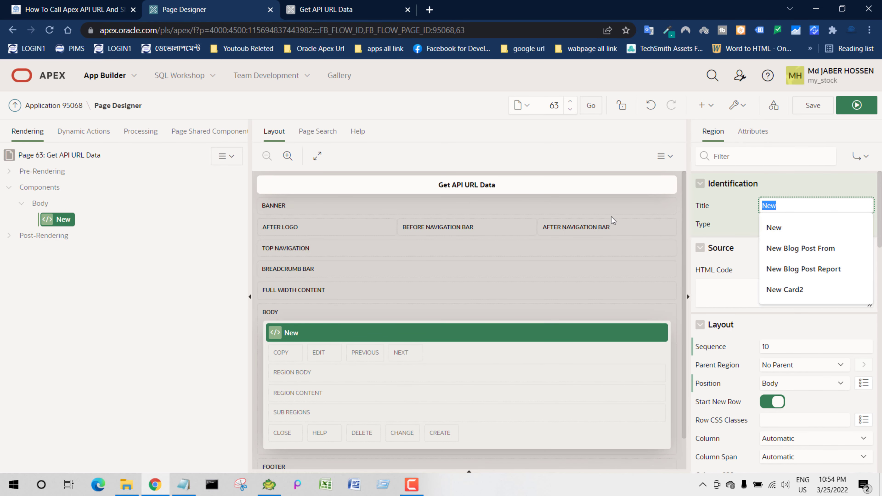
type("Call Api")
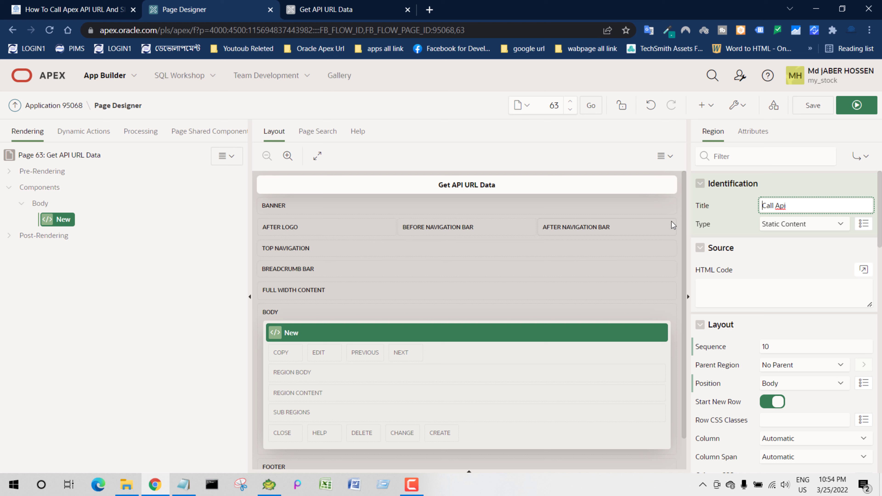
double_click(780, 205)
right_click(780, 205)
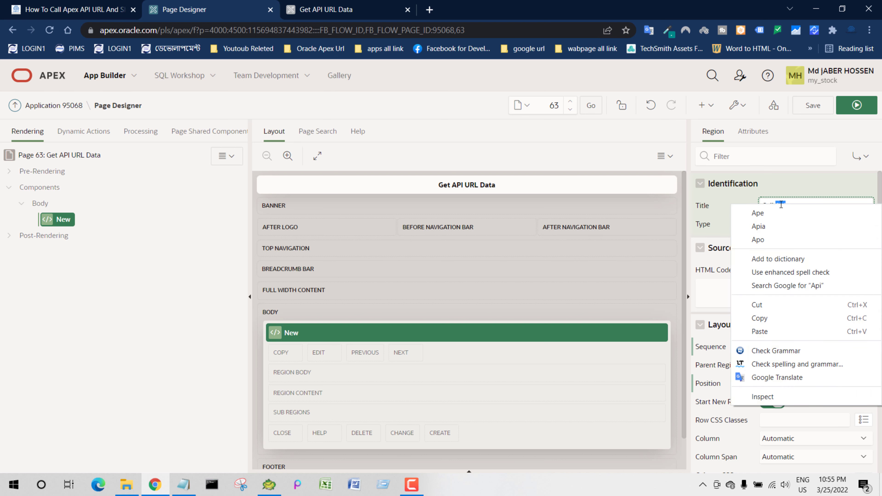
left_click(793, 198)
double_click(784, 205)
type("PI")
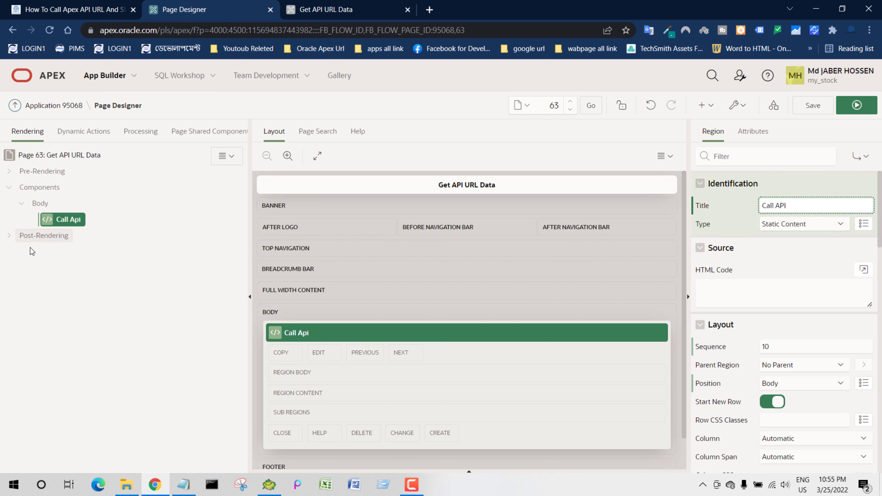
right_click(60, 221)
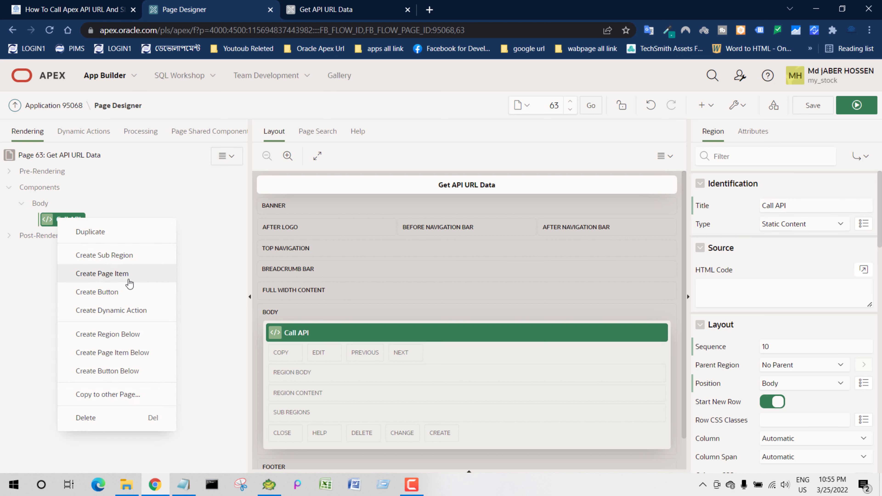
Add a page item named P63_JASON_DATA to the Call API region.
left_click(102, 273)
left_click_drag(802, 204, 778, 206)
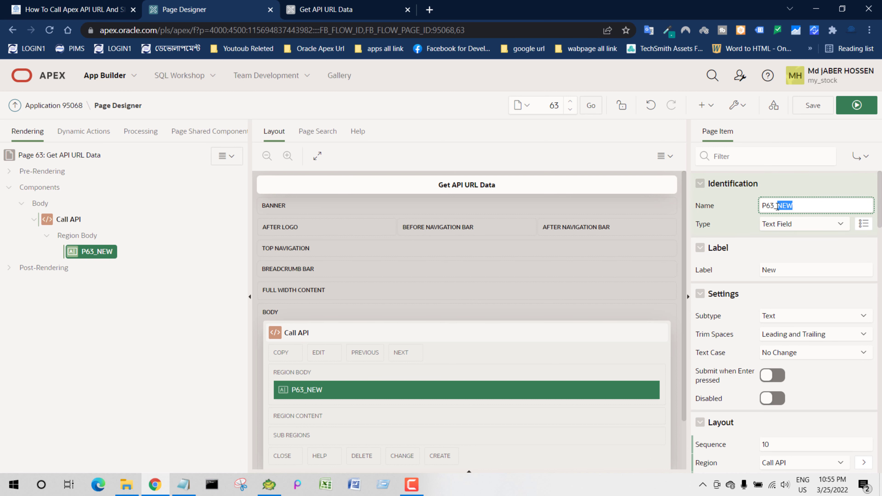
type("JASON_DATA")
left_click(789, 270)
Copy the button name Get_josn_data from the blog article.
key("ctrl+shift+Tab")
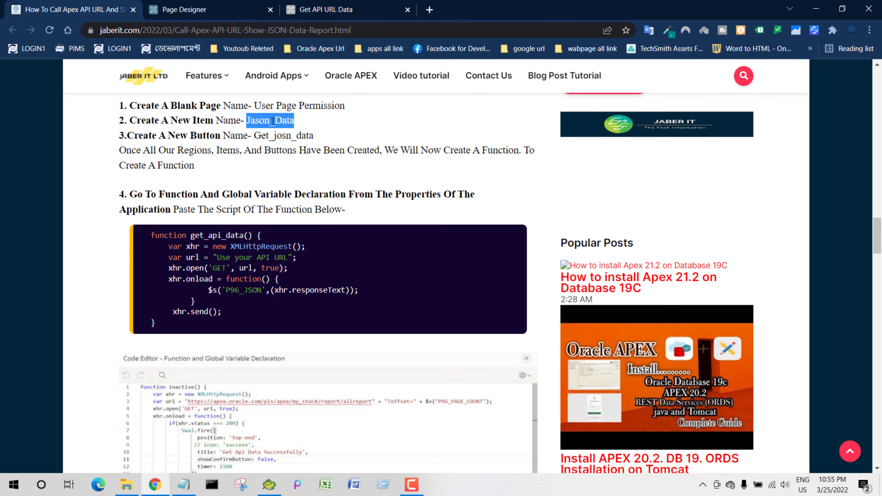
left_click(200, 133)
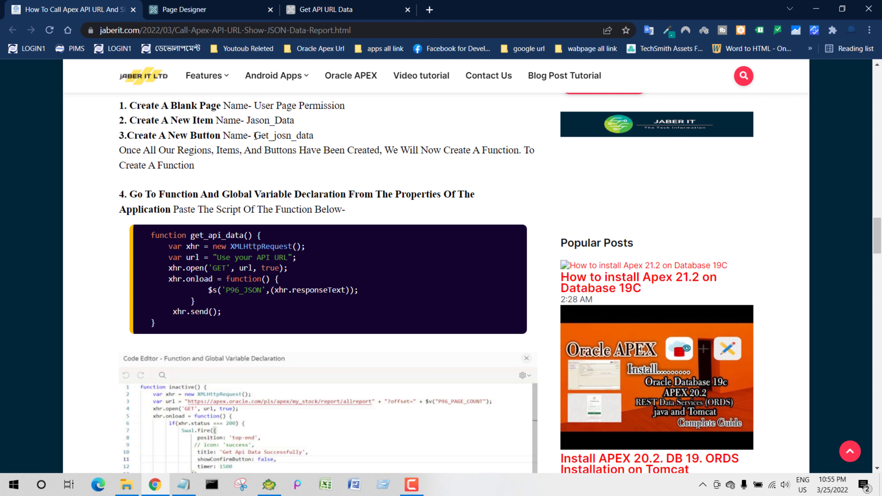
left_click_drag(255, 135, 314, 137)
right_click(318, 138)
left_click(326, 148)
left_click(172, 4)
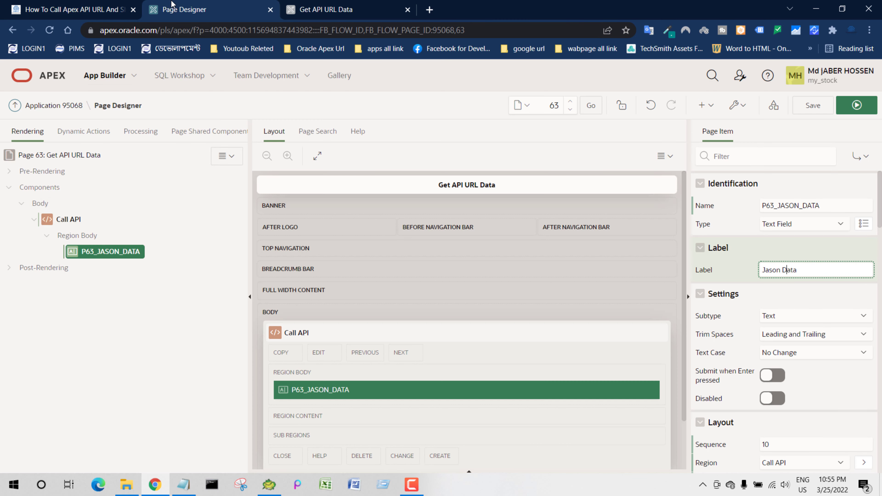
Create a button in the Call API region named Call_josn_data.
right_click(68, 219)
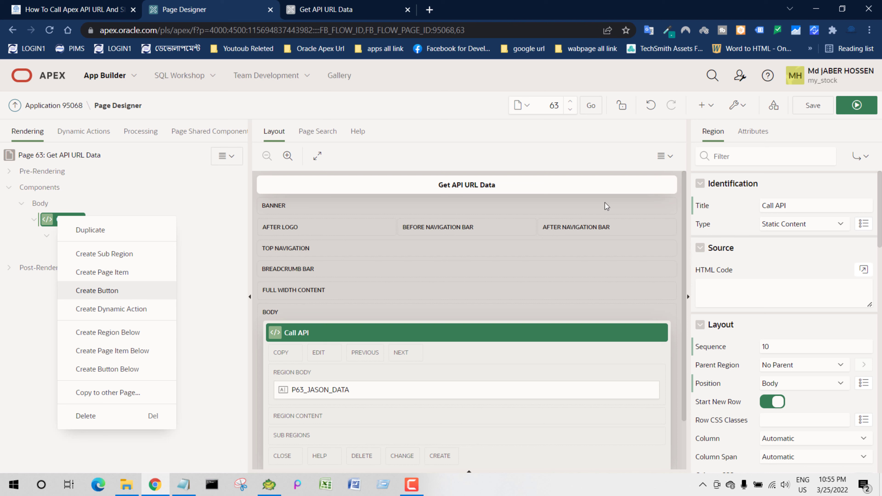
key("Return")
left_click(774, 205)
key("ctrl+v")
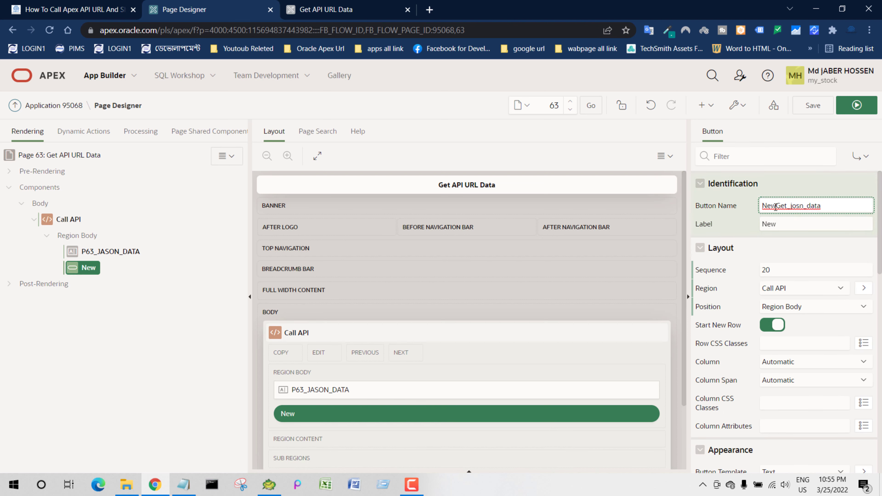
left_click_drag(785, 206, 728, 209)
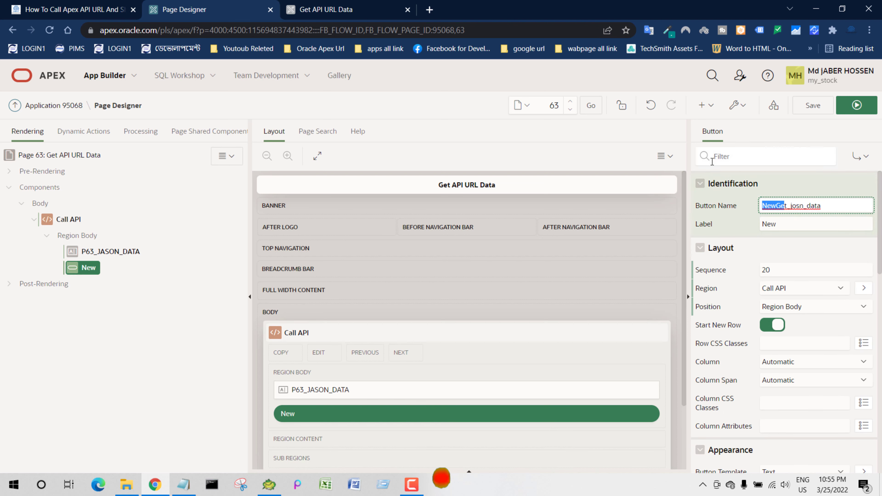
key("BackSpace")
type("Call")
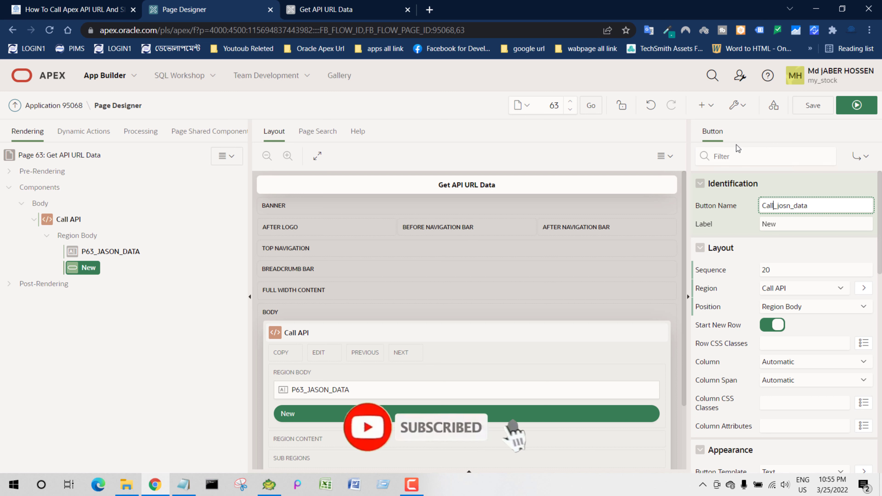
left_click(777, 224)
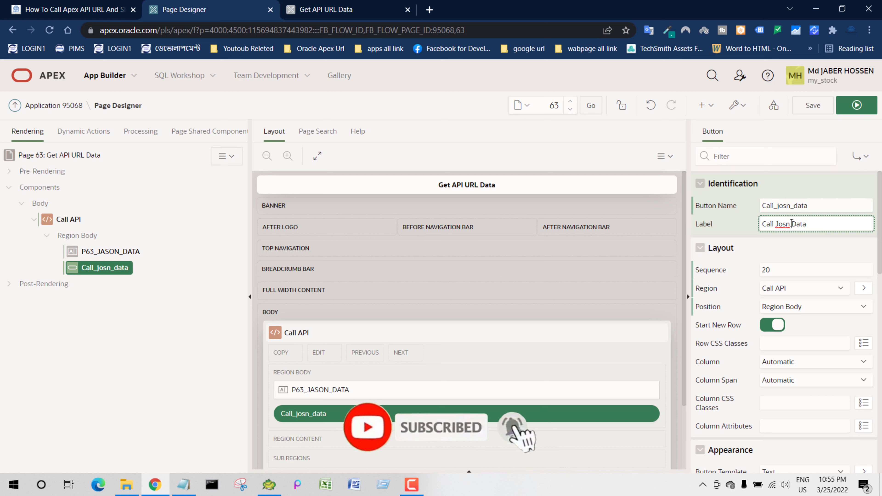
right_click(778, 225)
key("Escape")
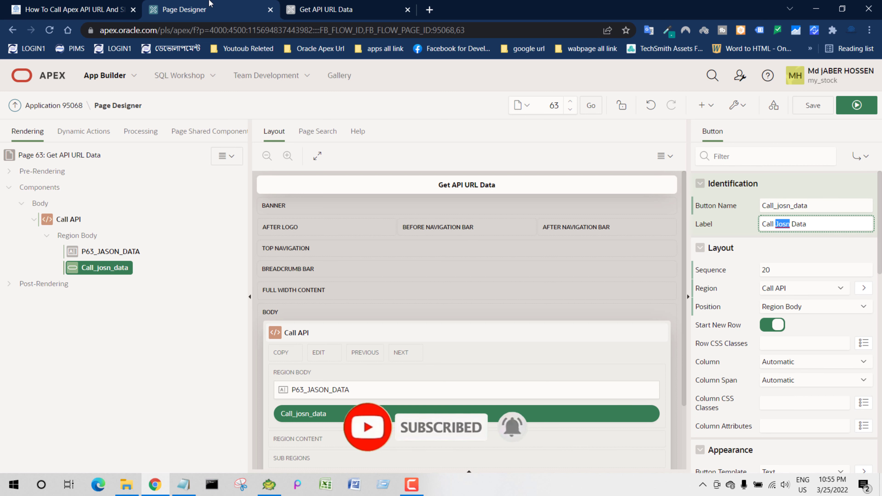
left_click(73, 10)
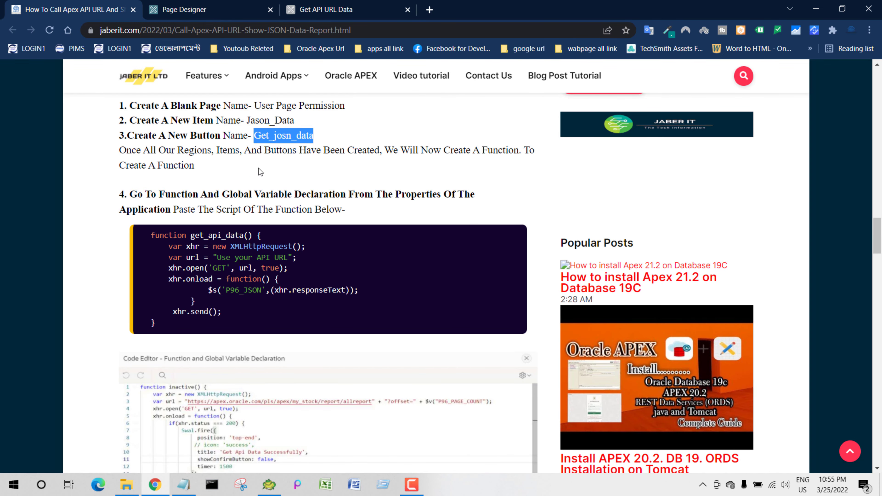
Copy the get_api_data function code from the tutorial article.
scroll(262, 169, "down", 2)
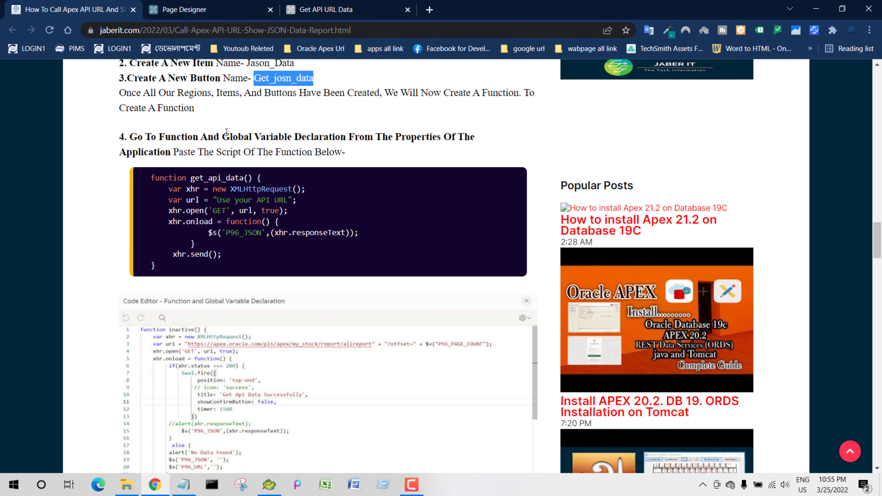
left_click_drag(237, 139, 295, 139)
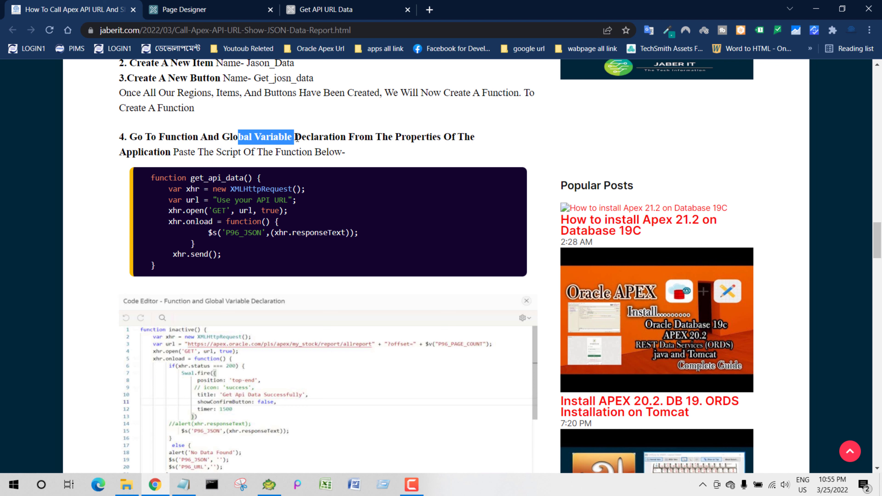
left_click(356, 139)
left_click_drag(501, 143, 441, 137)
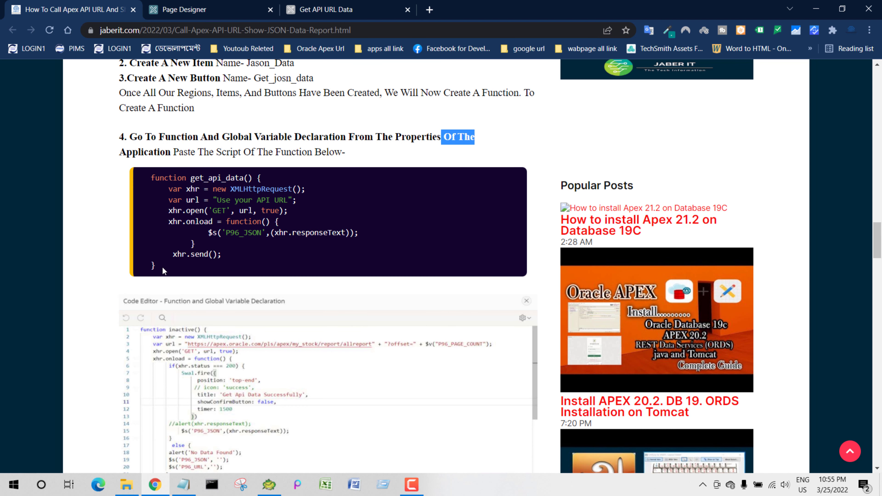
mouse_move(164, 271)
left_mouse_down()
mouse_move(169, 189)
mouse_move(150, 176)
left_mouse_up()
right_click(207, 180)
left_click(227, 192)
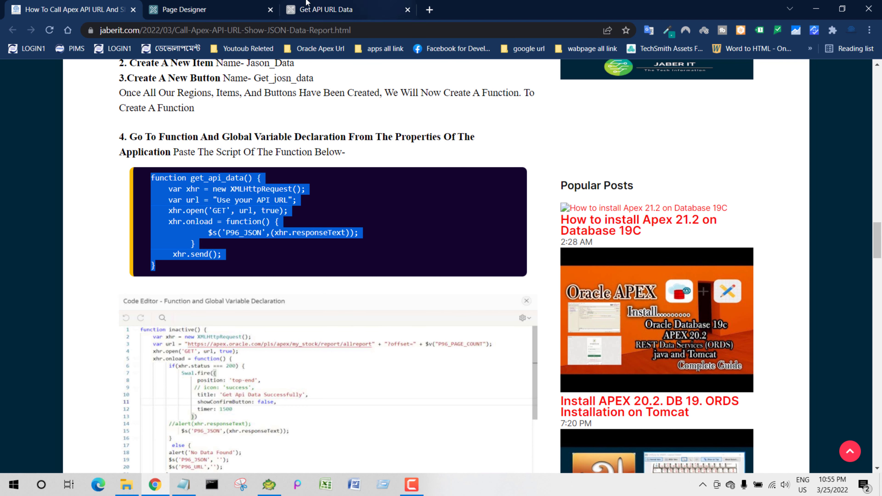
left_click(194, 10)
Paste the function into page 63's Function and Global Variable Declaration editor.
left_click(54, 155)
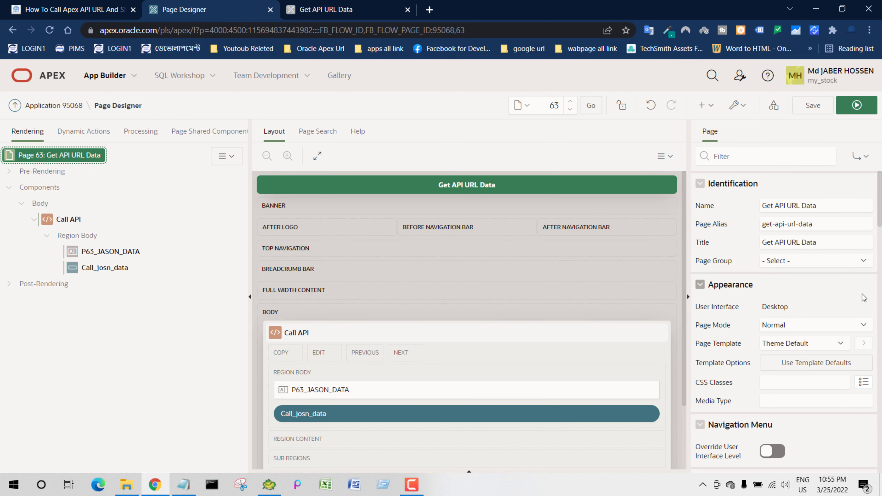
key("Return")
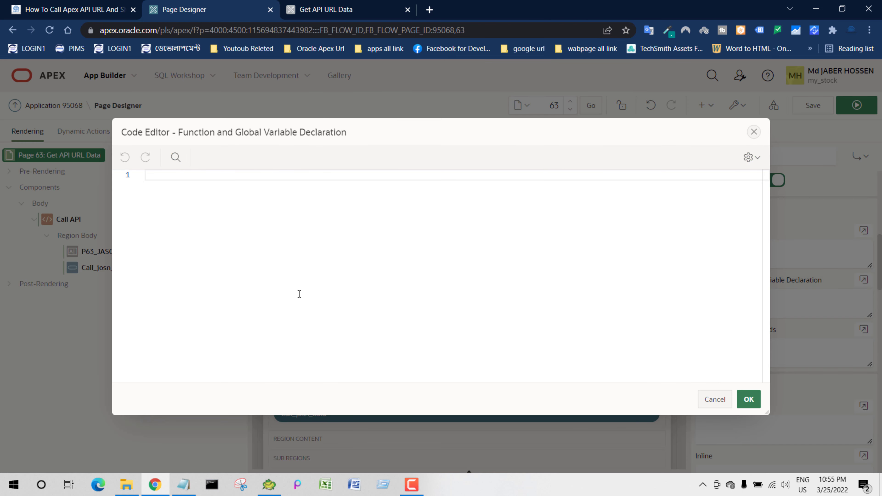
right_click(299, 294)
left_click(332, 266)
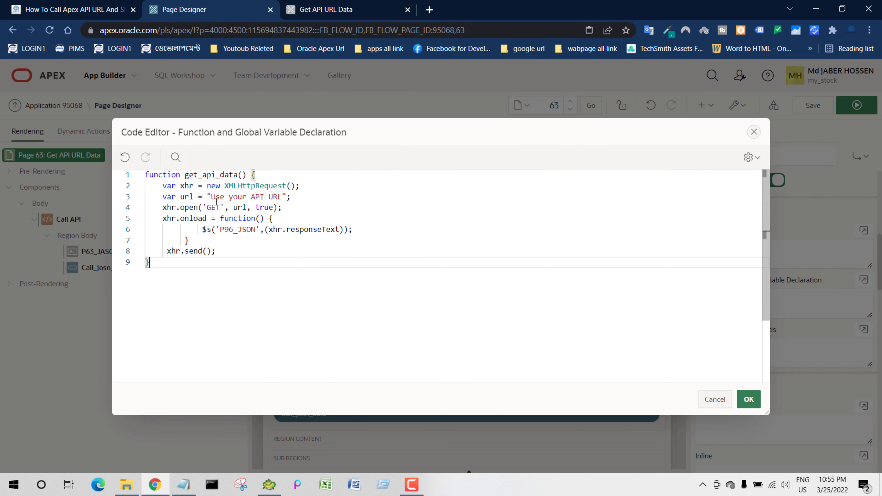
Replace the 'Use your API URL' placeholder with the report API URL and save the page.
left_click_drag(210, 197, 286, 197)
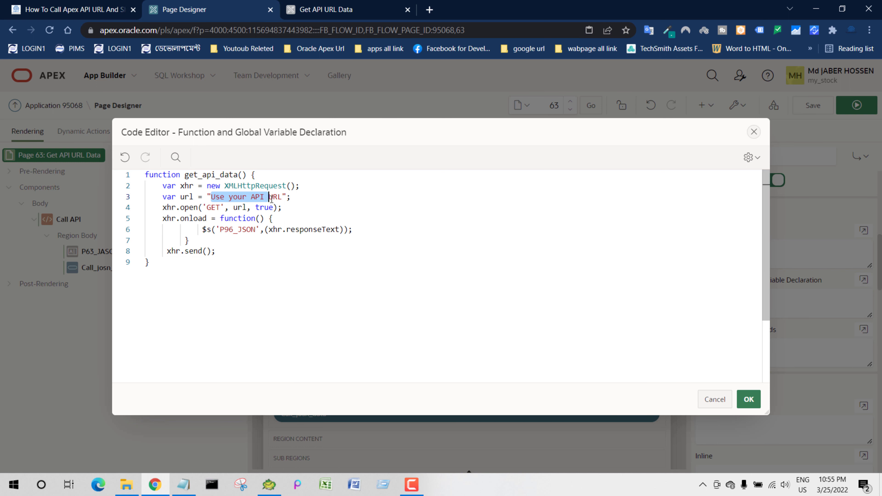
left_click(184, 484)
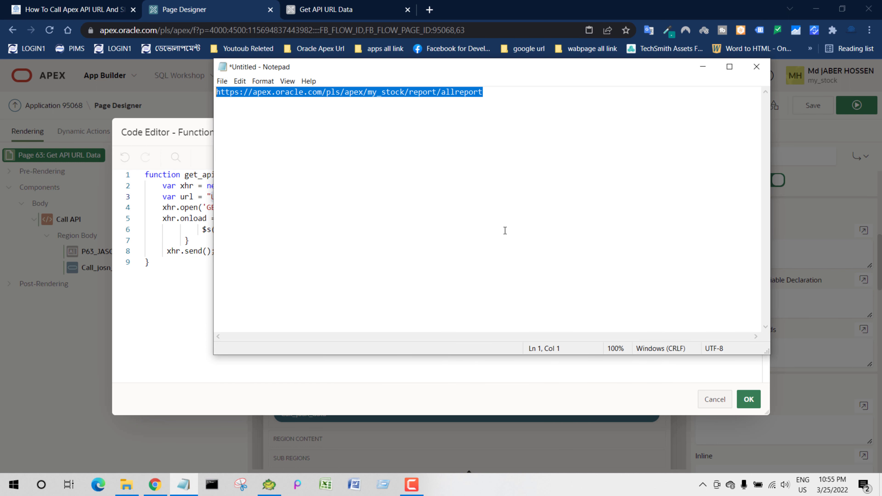
right_click(445, 98)
left_click(481, 131)
left_click(214, 197)
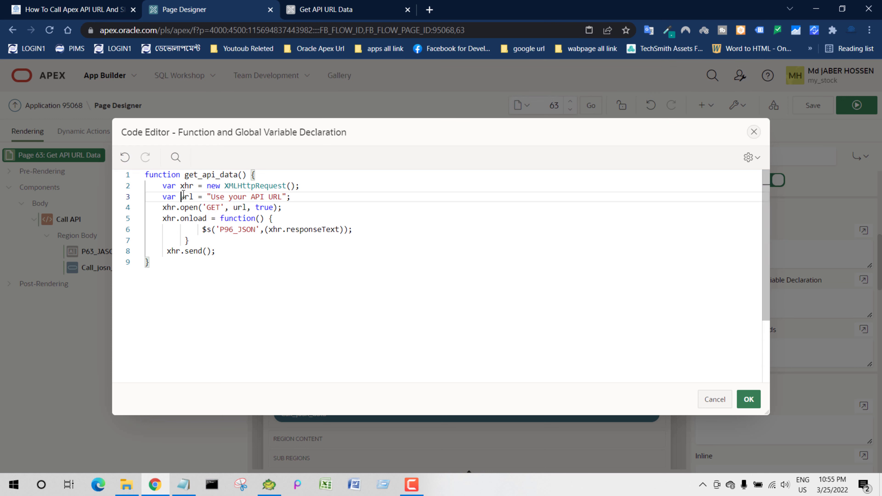
left_click_drag(211, 197, 284, 196)
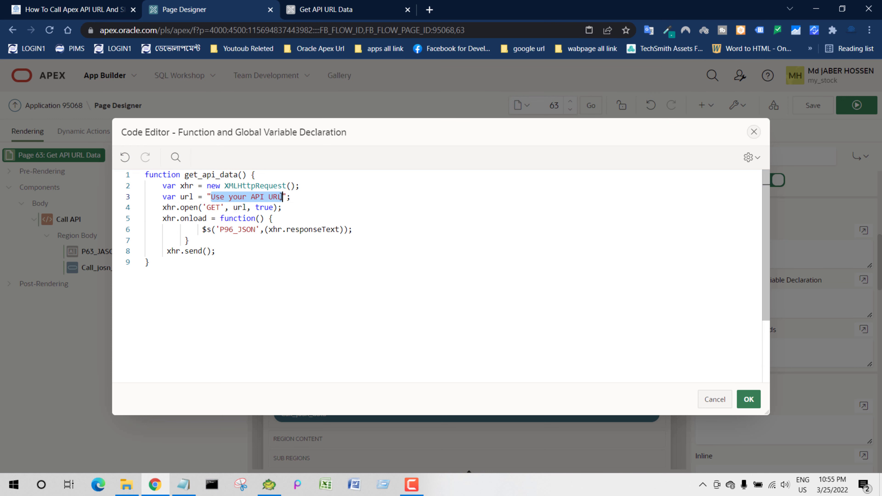
right_click(281, 197)
left_click(300, 362)
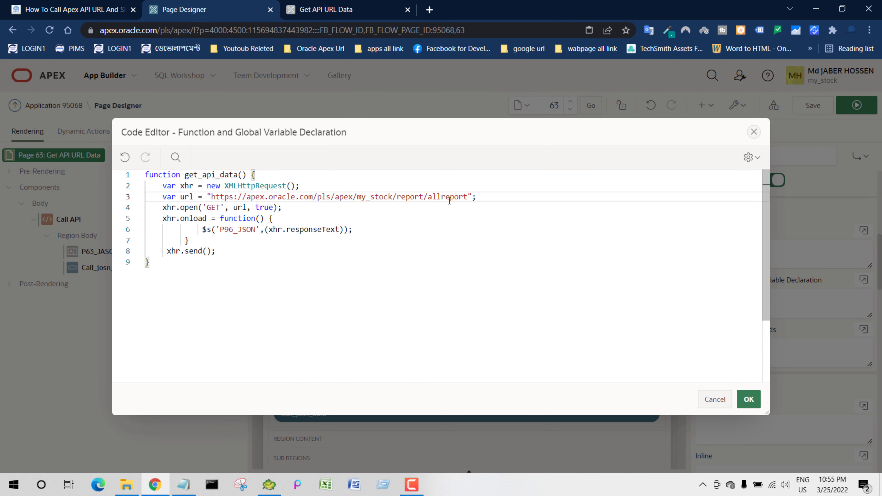
left_click(749, 399)
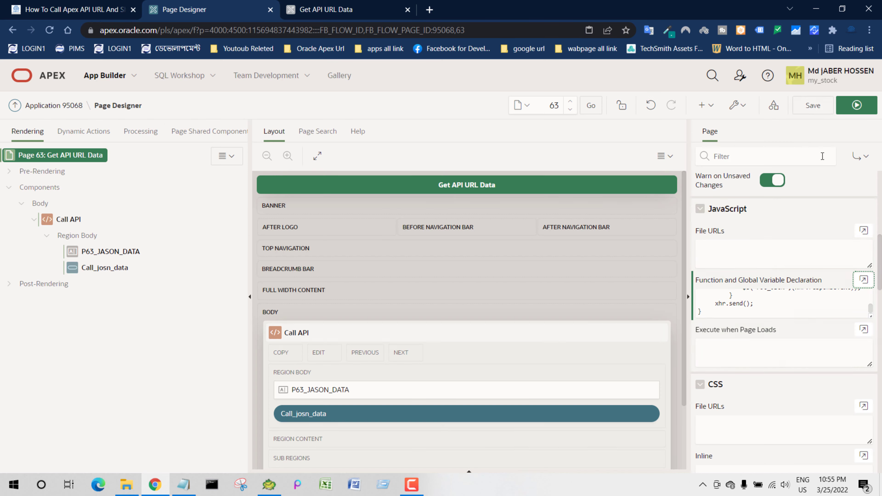
left_click(802, 110)
left_click(86, 8)
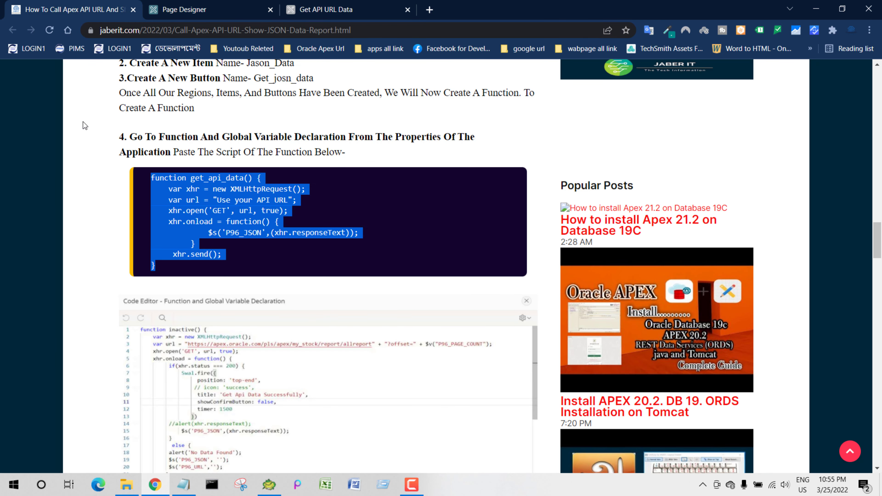
Create a dynamic action named Call API on the Call_josn_data button.
scroll(94, 135, "down", 7)
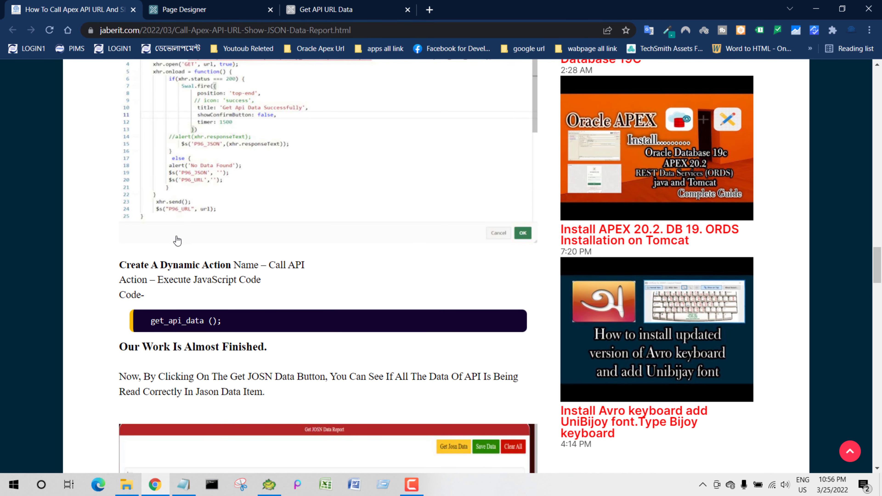
mouse_move(190, 266)
left_mouse_down()
mouse_move(267, 275)
mouse_move(318, 264)
left_mouse_up()
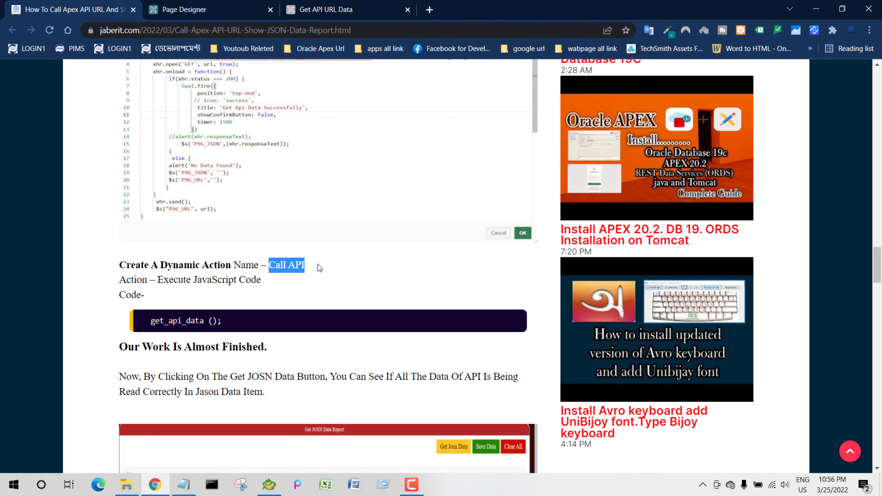
right_click(288, 263)
left_click(301, 271)
left_click(224, 14)
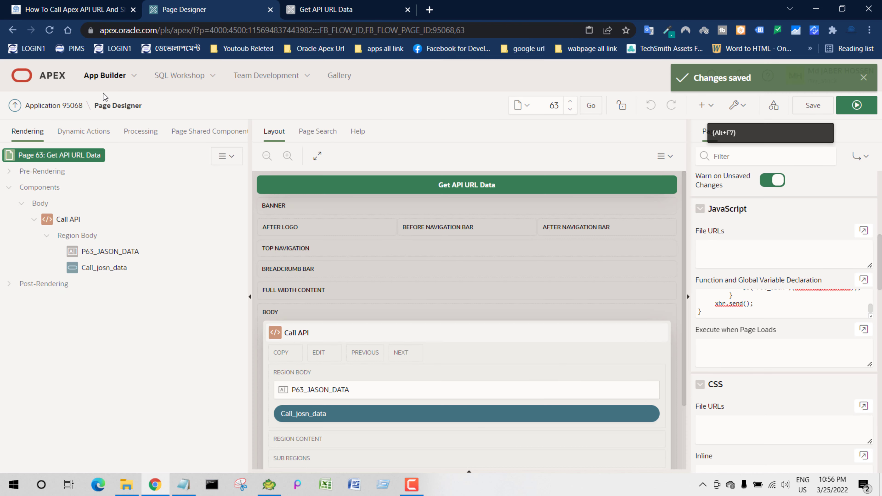
left_click(83, 271)
right_click(84, 272)
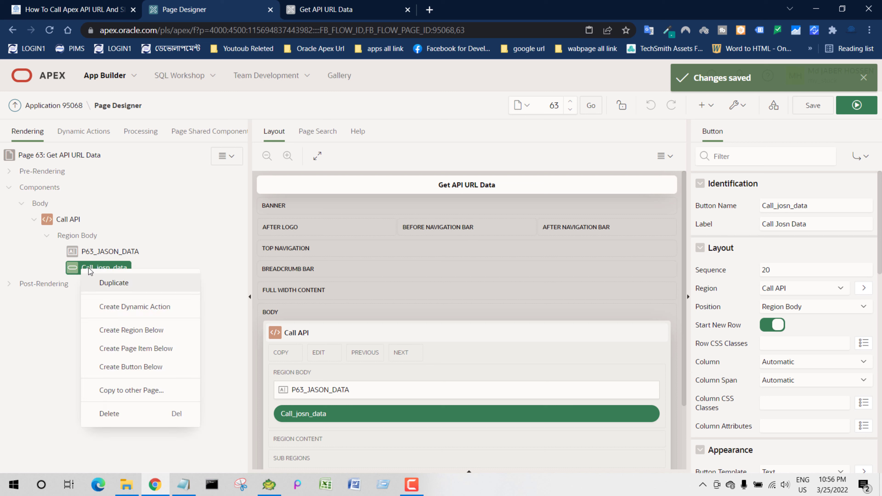
left_click(169, 317)
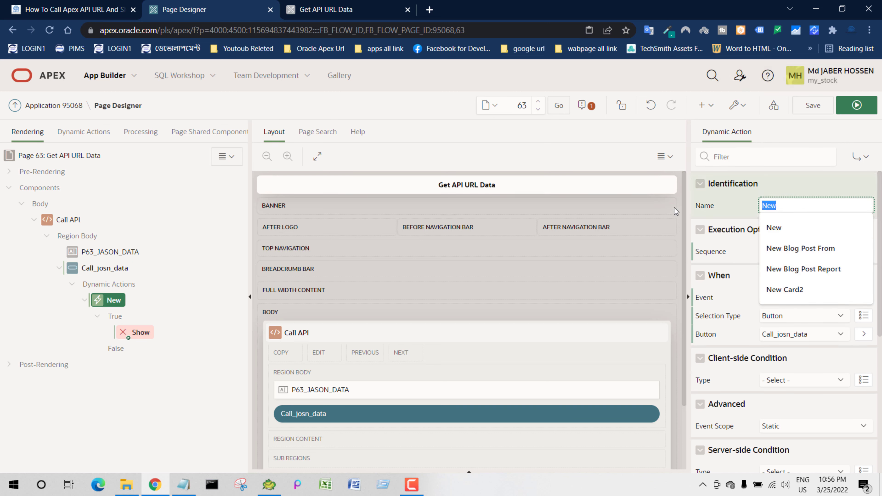
type("Call API")
Set the dynamic action's True action to Execute JavaScript Code.
left_click(136, 332)
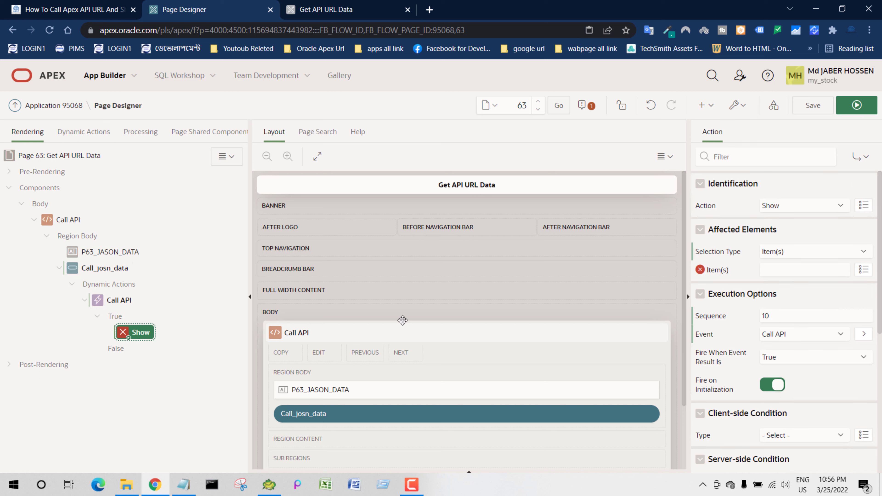
left_click(782, 207)
left_click(769, 389)
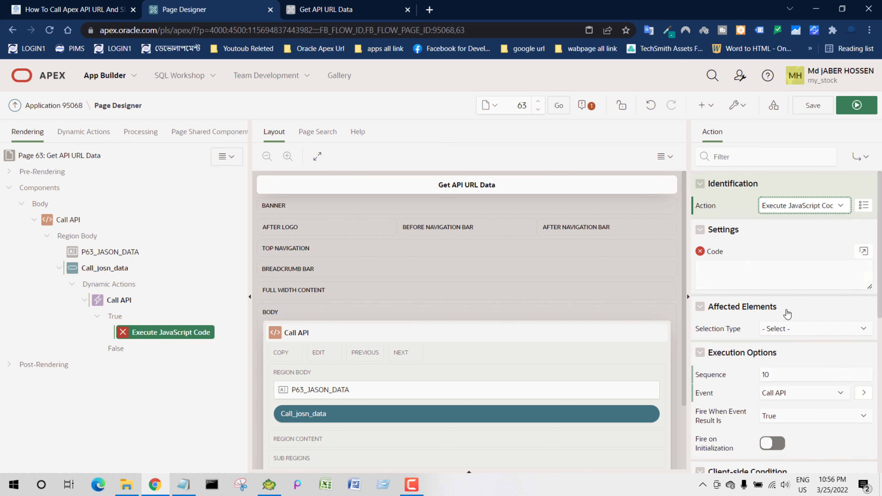
left_click(795, 276)
left_click(190, 485)
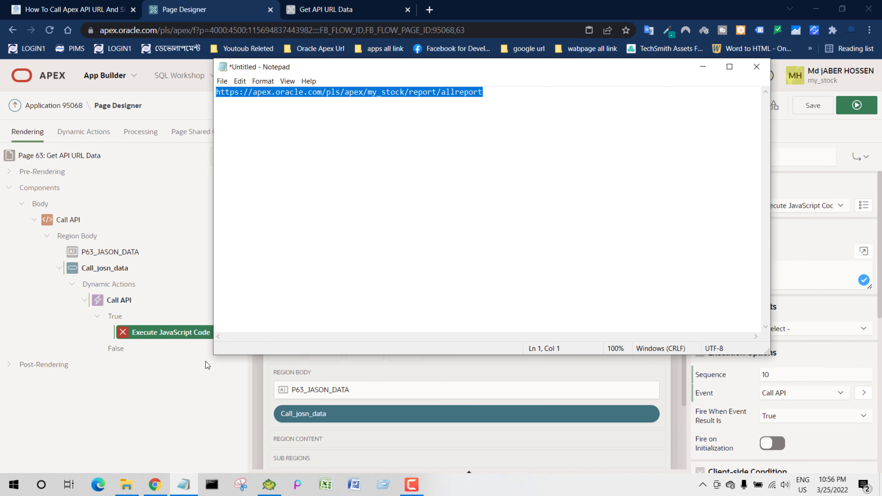
left_click(756, 67)
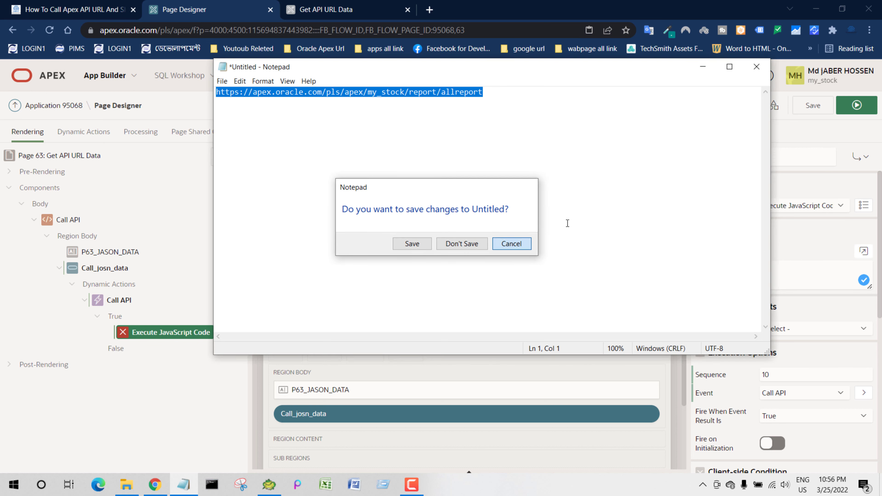
key("Escape")
left_click(703, 67)
Put get_api_data (); in the action's code, then save and run the page.
left_click(73, 9)
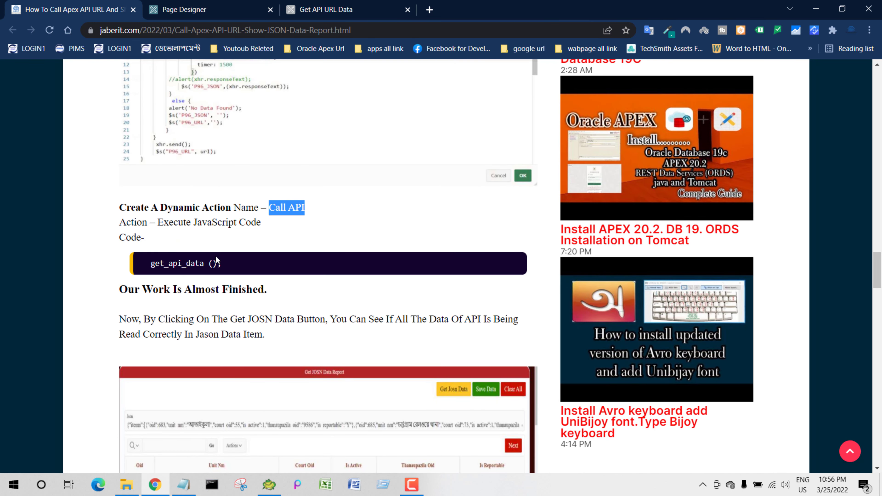
left_click_drag(228, 266, 144, 273)
right_click(159, 268)
left_click(188, 278)
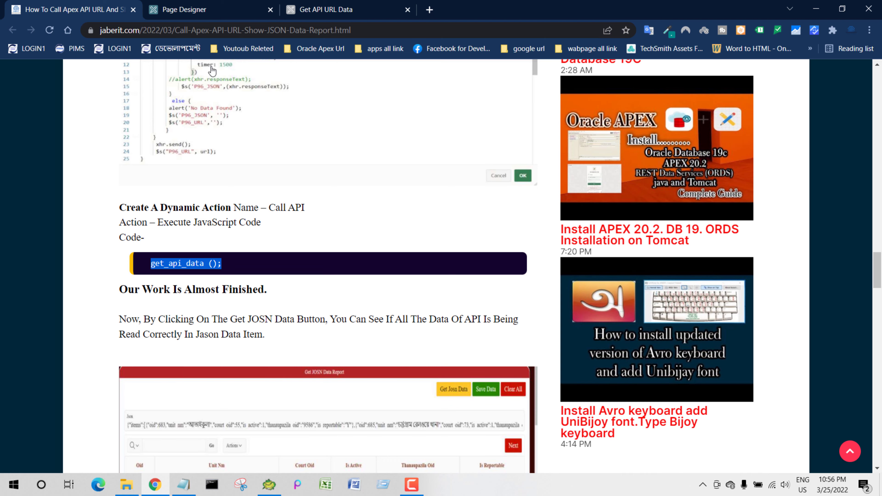
left_click(184, 9)
right_click(768, 277)
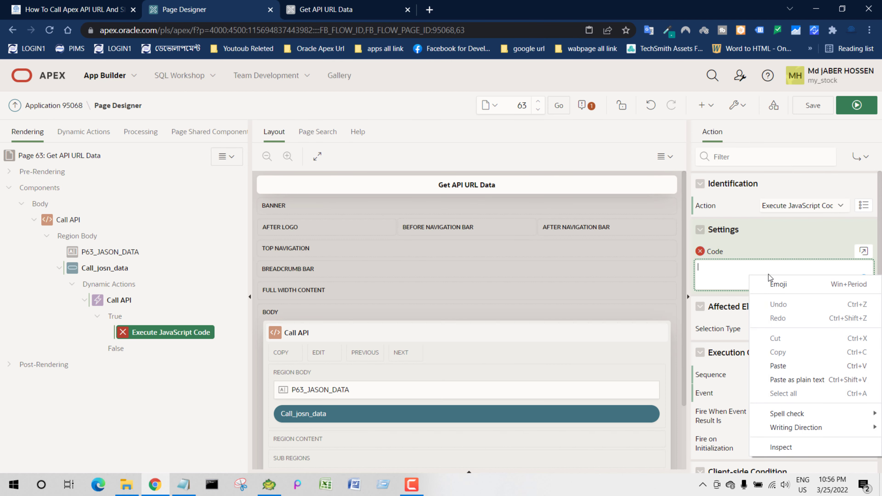
left_click(781, 369)
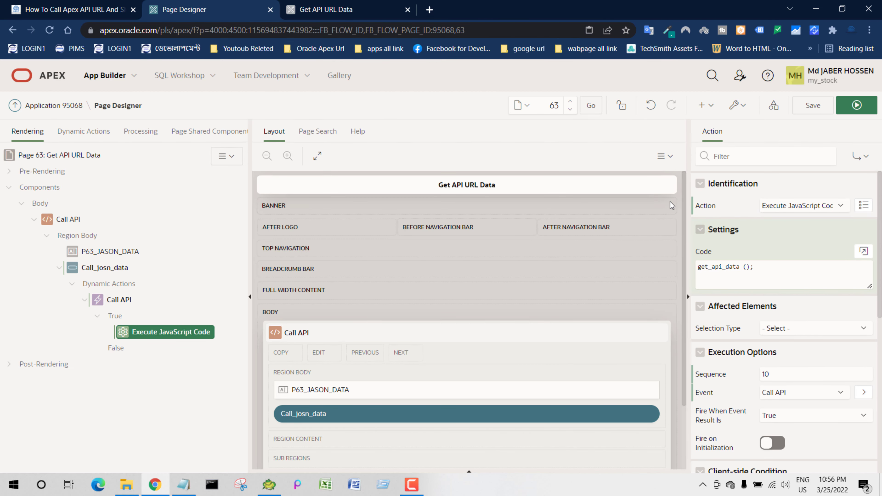
left_click(856, 105)
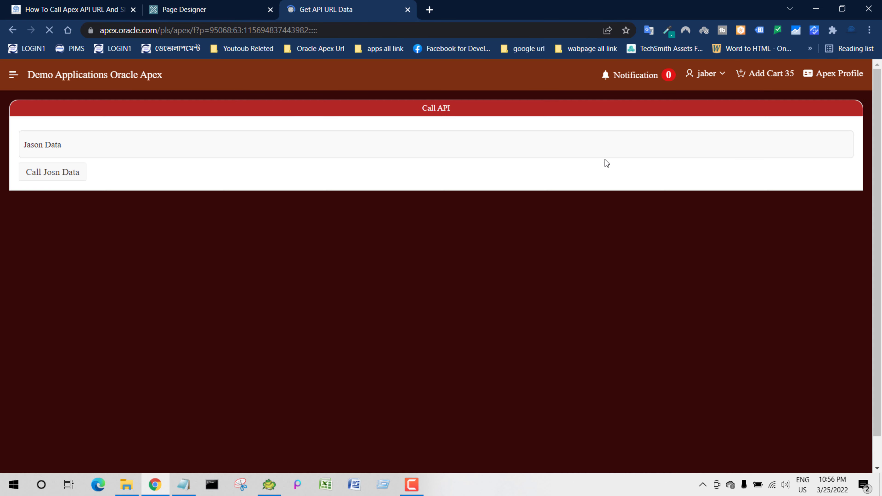
Place the Call_josn_data button in the Next position and make it Hot.
left_click(209, 7)
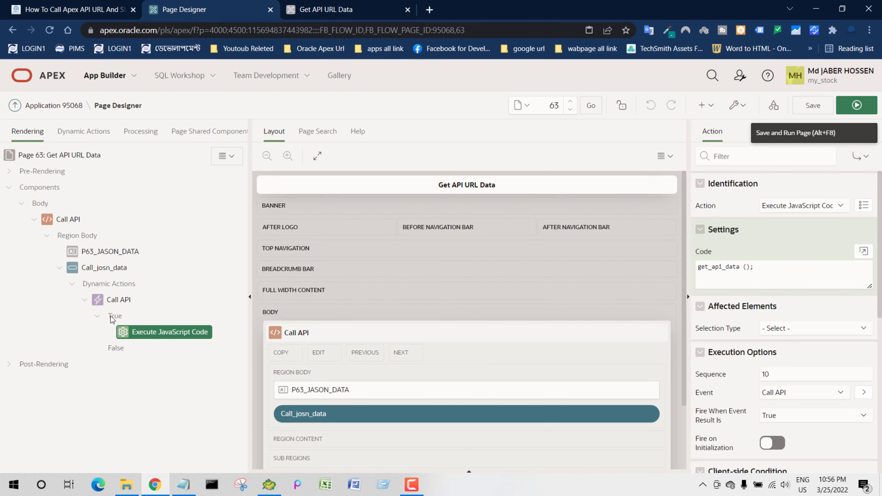
left_click(105, 268)
scroll(839, 323, "down", 3)
left_click(787, 193)
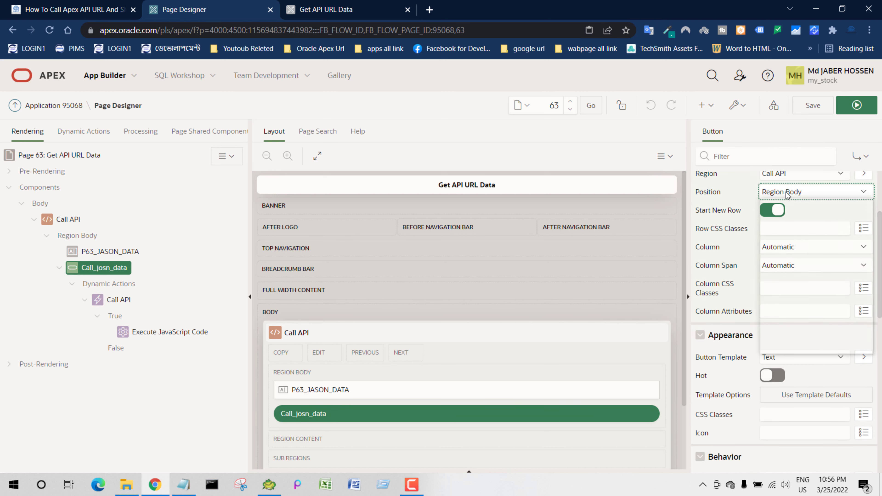
left_click(774, 272)
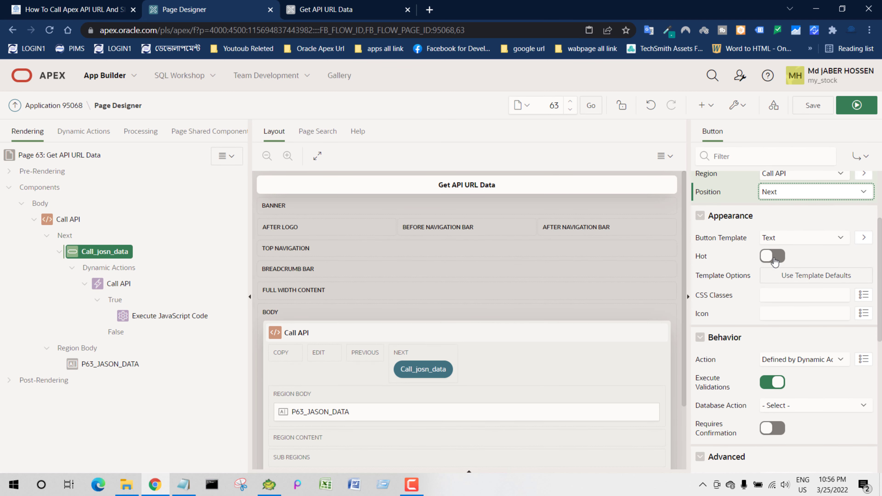
left_click(772, 256)
Set the button's template type to Success, then save and run the page.
left_click(816, 275)
left_click(415, 221)
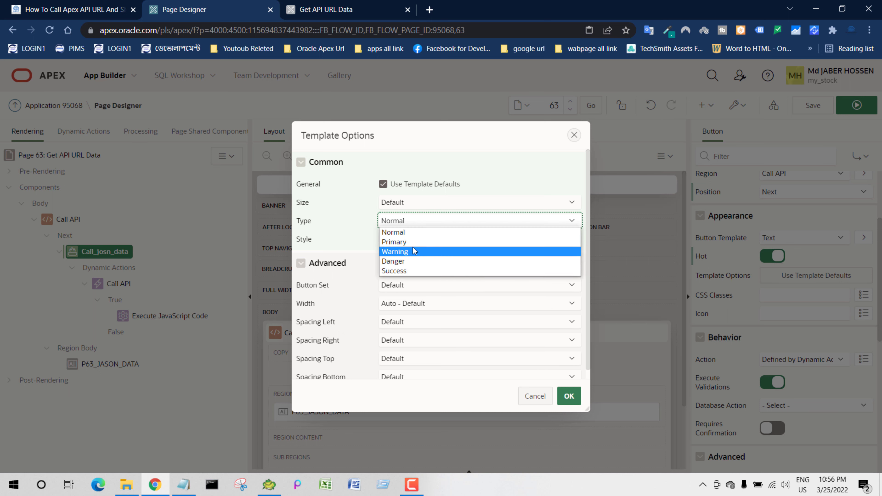
left_click(434, 272)
left_click(567, 395)
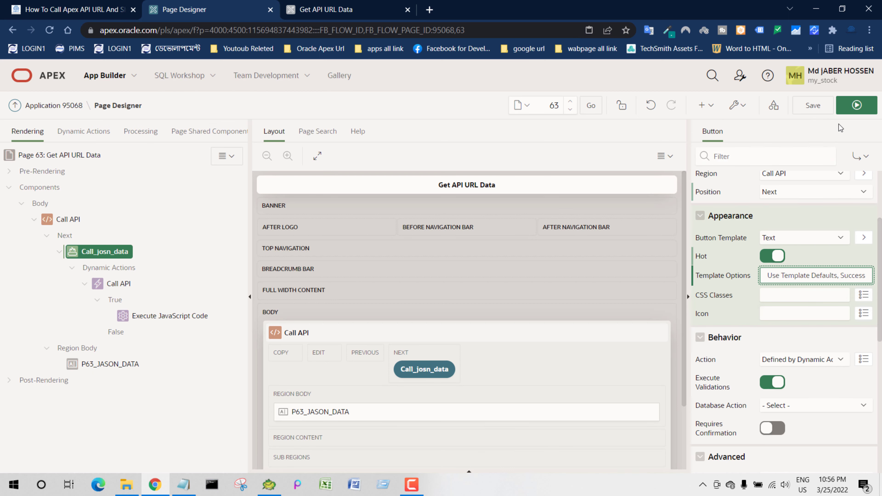
left_click(842, 108)
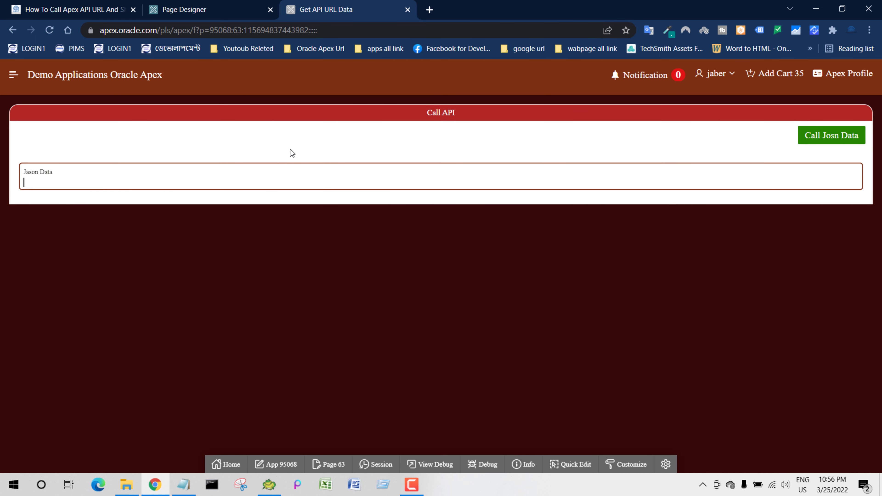
left_click(199, 10)
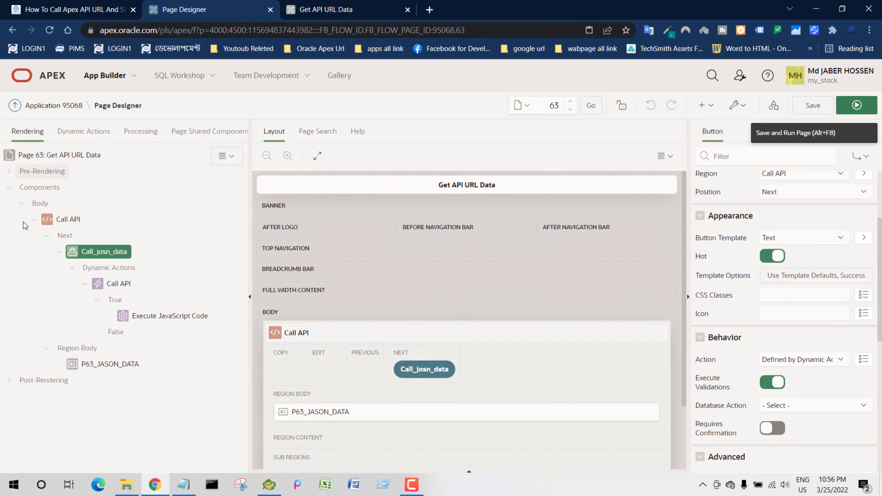
Replace the item name P06_JSON with P63_JASON_DATA in the get_api_data code.
left_click(118, 364)
double_click(797, 206)
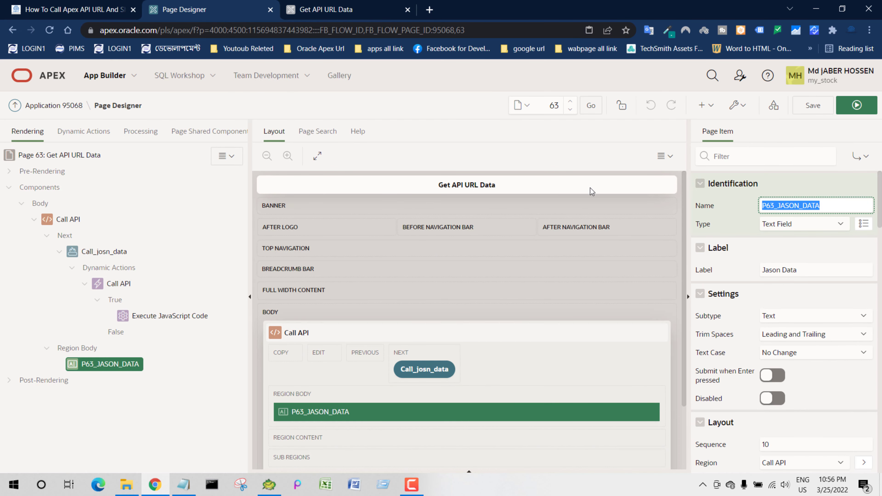
right_click(809, 205)
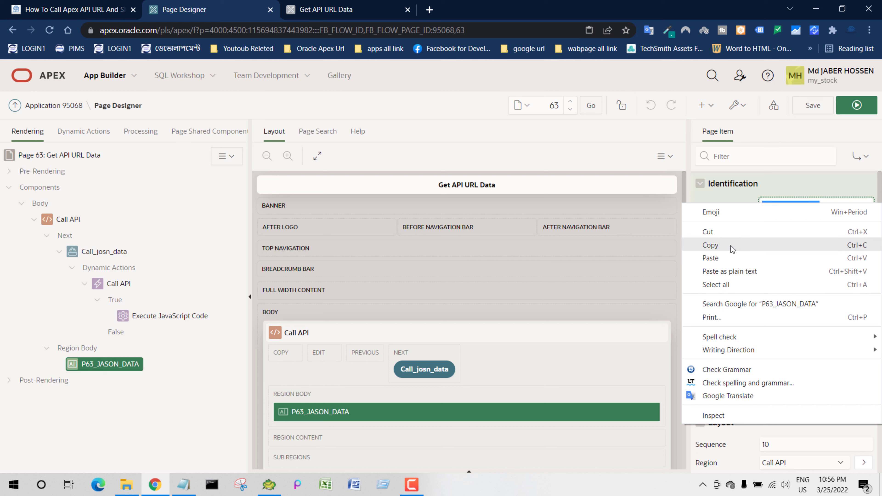
left_click(710, 244)
left_click(59, 155)
scroll(781, 313, "down", 10)
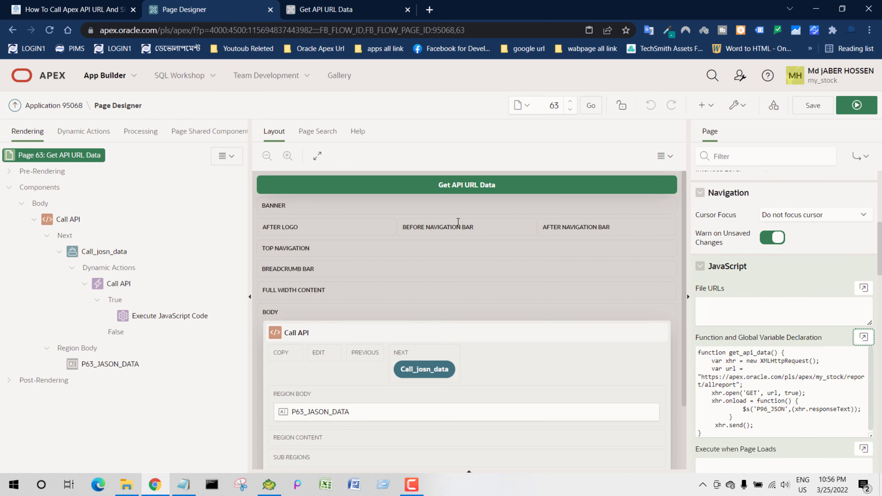
key("Return")
double_click(225, 228)
right_click(225, 229)
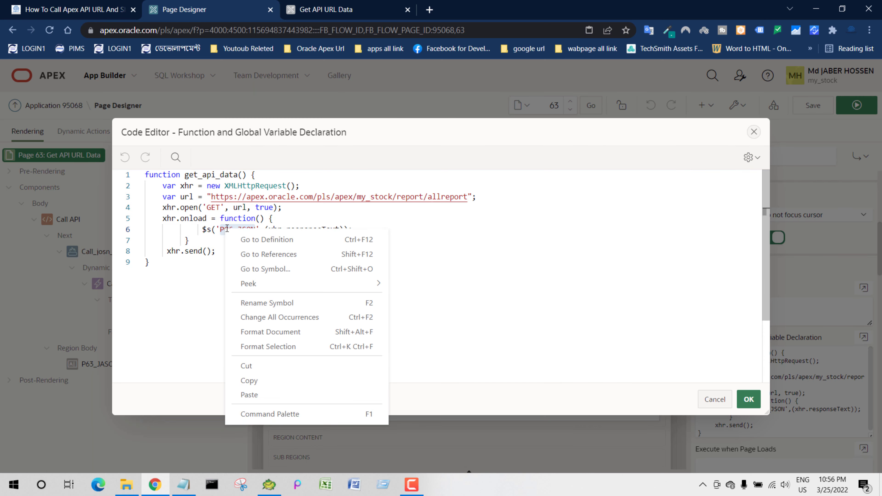
left_click(246, 395)
Add alert('Get Api Daata') after the $s line and accept the edited function.
left_click(261, 258)
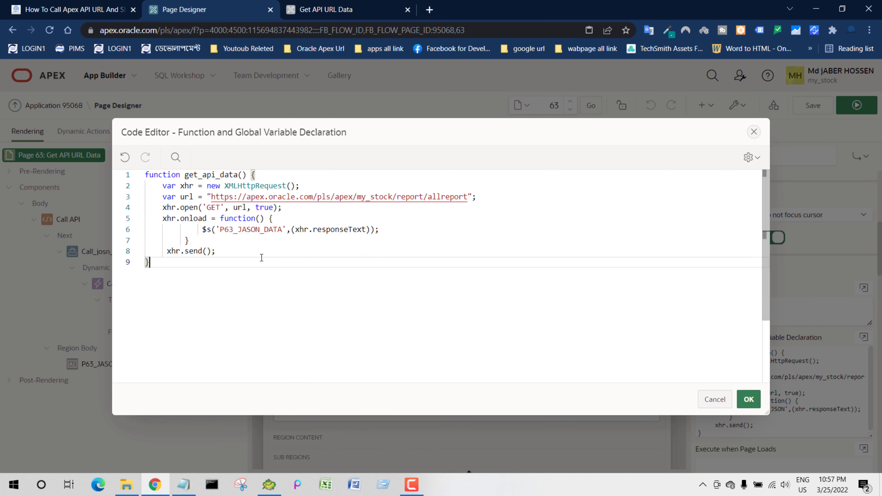
left_click(472, 230)
key("Return")
type("a")
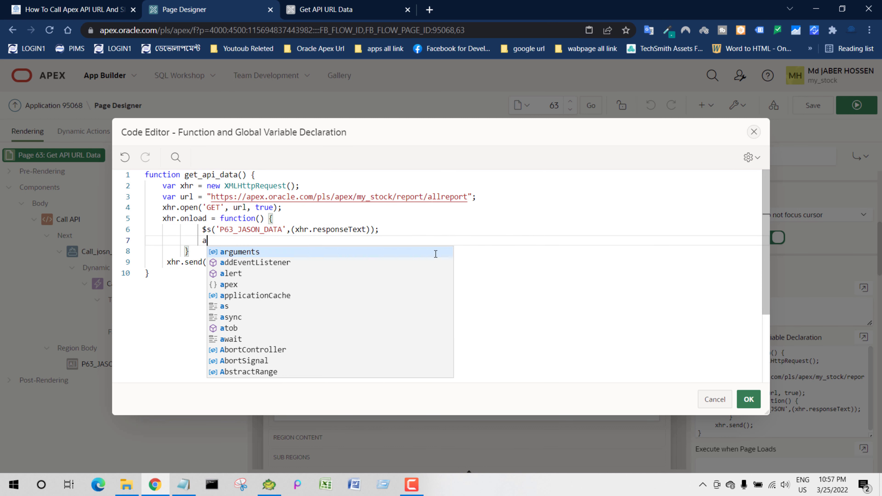
type("l")
left_click(435, 254)
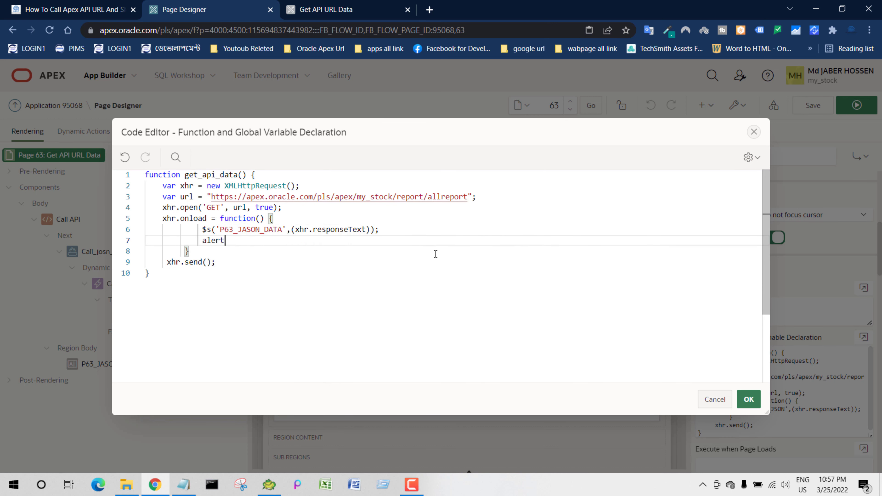
type("(")
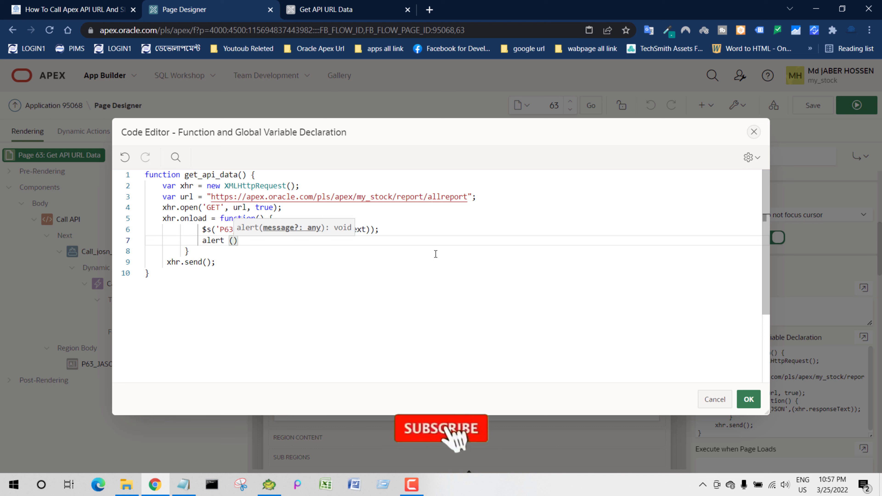
key("Return")
type("ge")
key("BackSpace")
key("BackSpace")
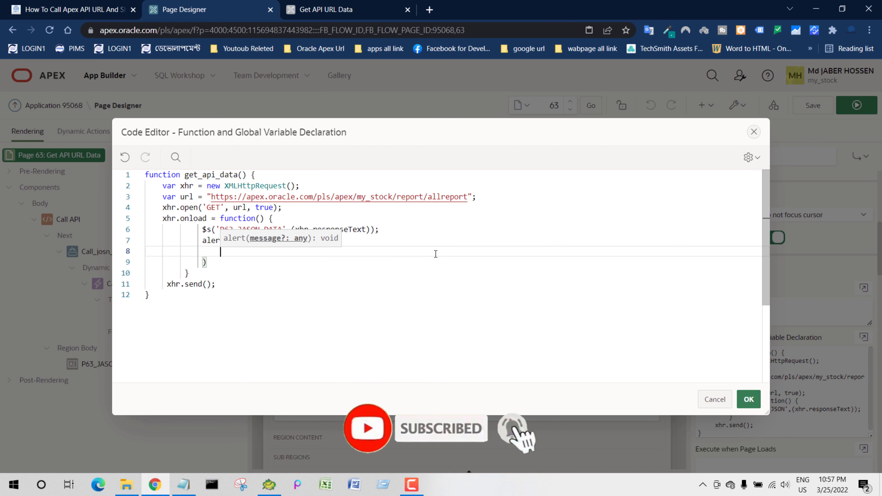
key("BackSpace")
left_click(391, 296)
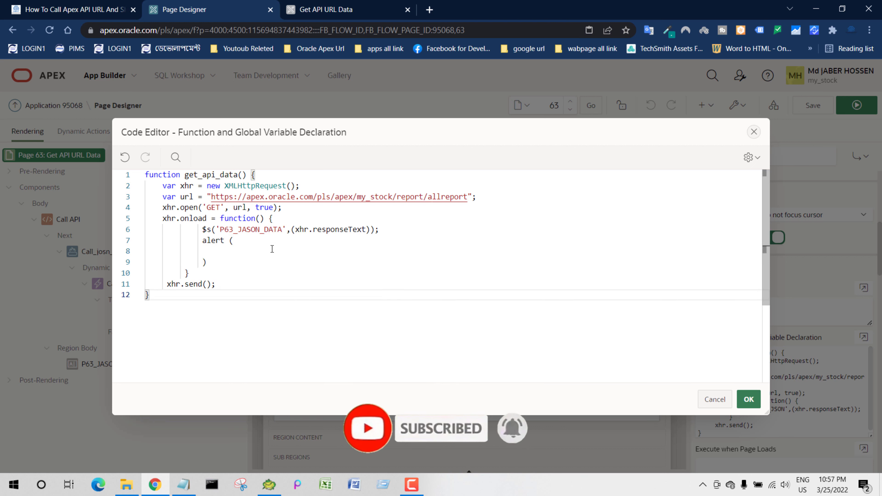
left_click(263, 242)
type("''")
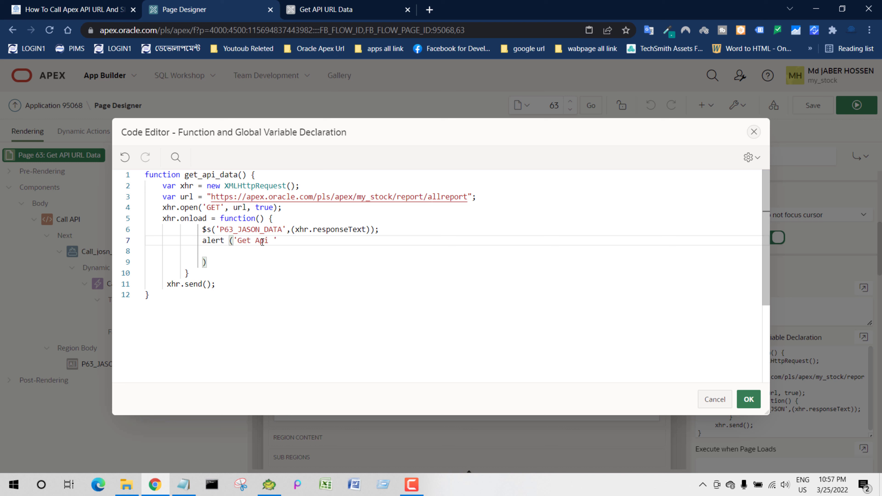
type("Daata")
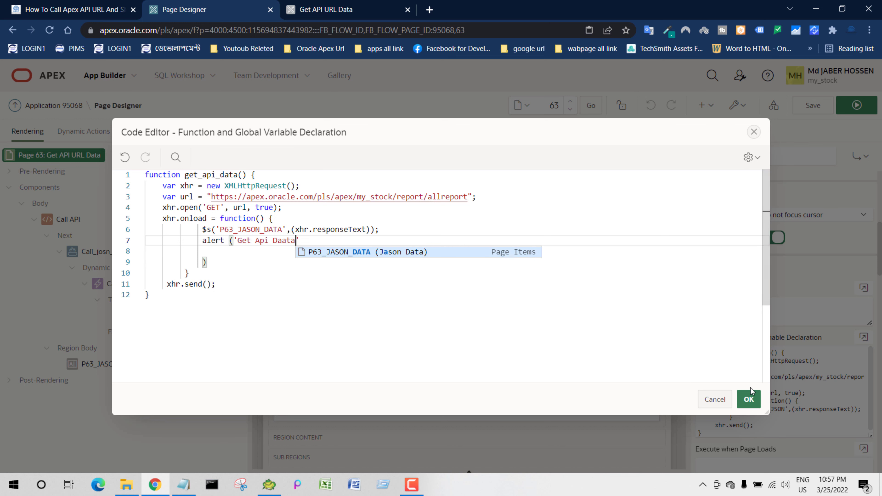
left_click(748, 399)
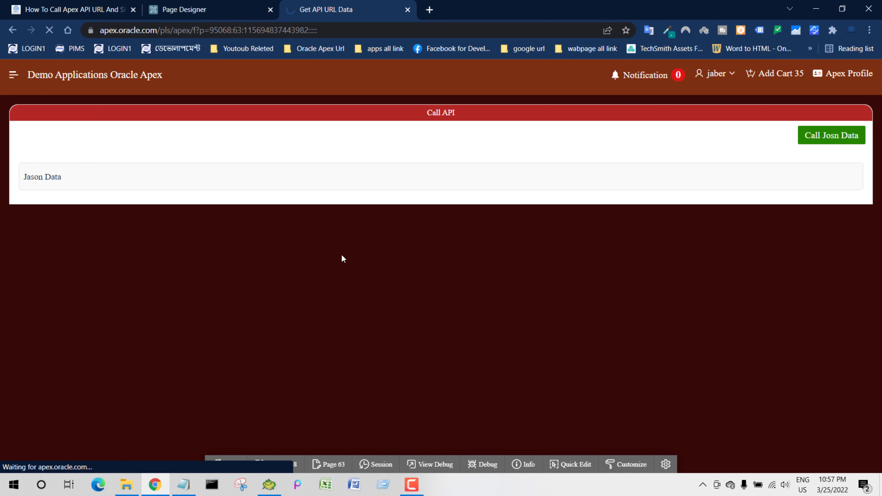
Run Call Josn Data, dismiss the 'Get Api Daata' alert, and inspect the JSON in Jason Data.
left_click(82, 184)
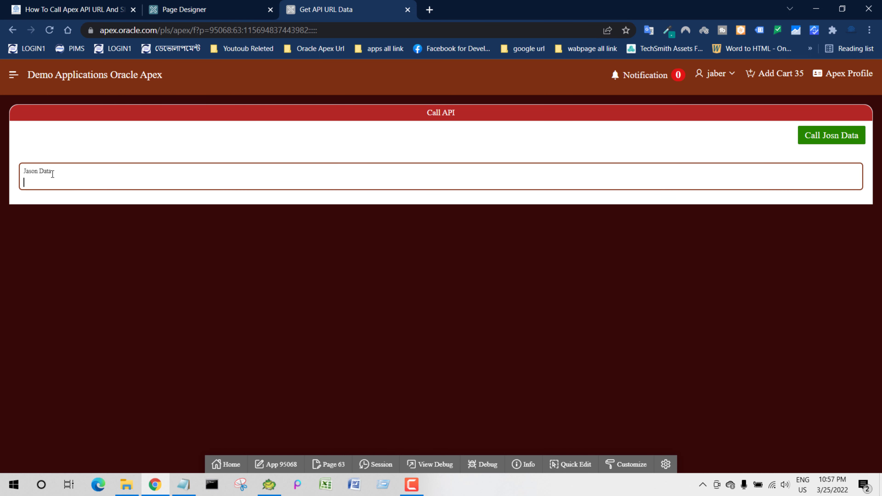
left_click(827, 138)
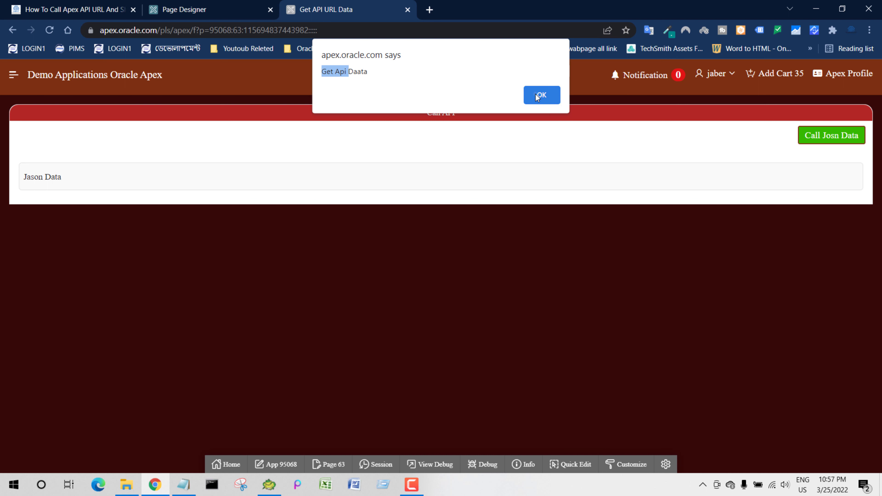
left_click(538, 97)
left_click_drag(73, 183, 713, 184)
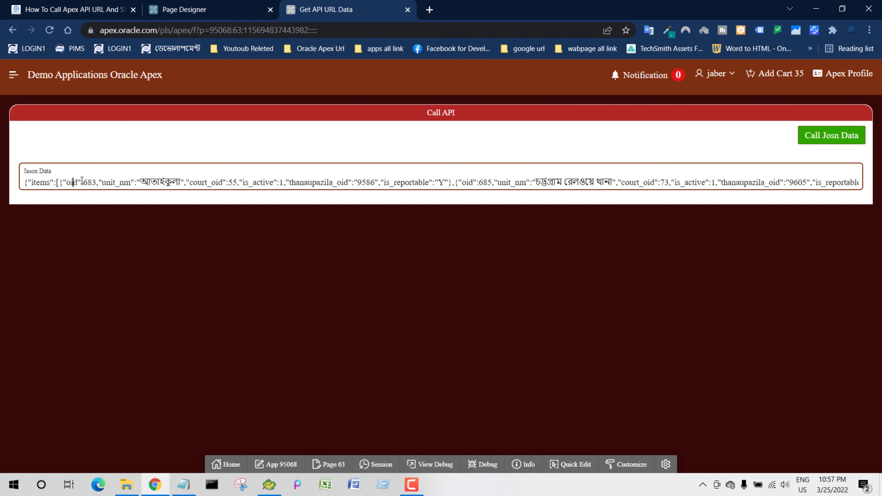
left_click(715, 183)
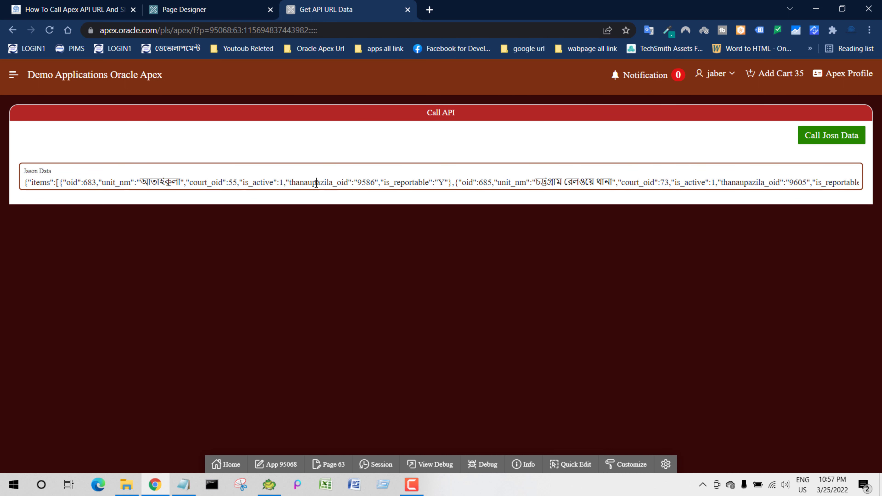
left_click(70, 10)
Read through the article's 'Our Work Is Almost Finished' section.
scroll(87, 280, "down", 1)
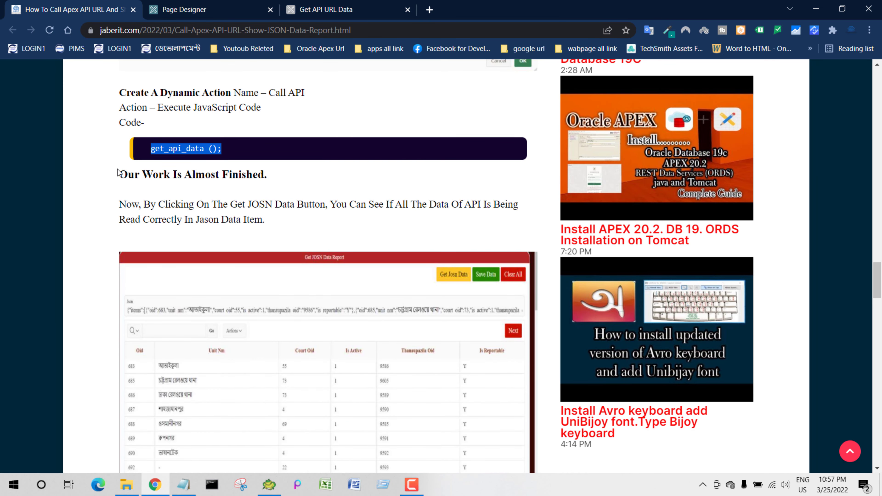
left_click_drag(120, 176, 267, 178)
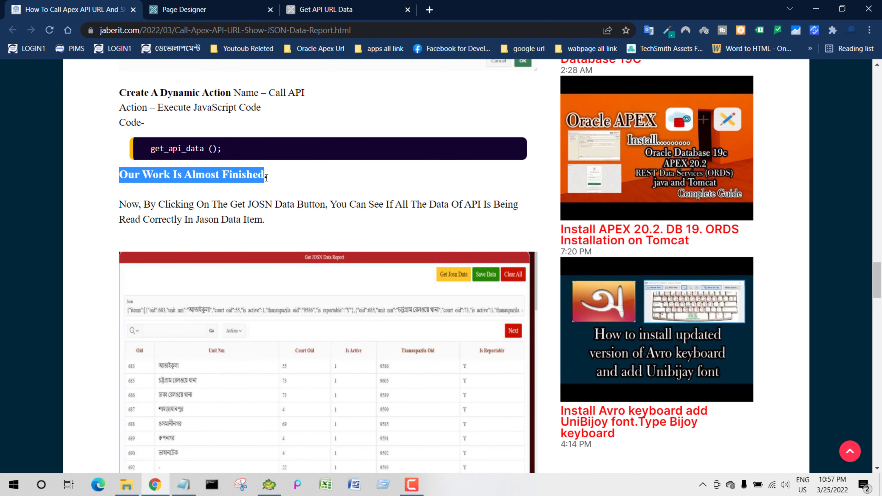
left_click(264, 202)
left_click_drag(212, 205, 515, 221)
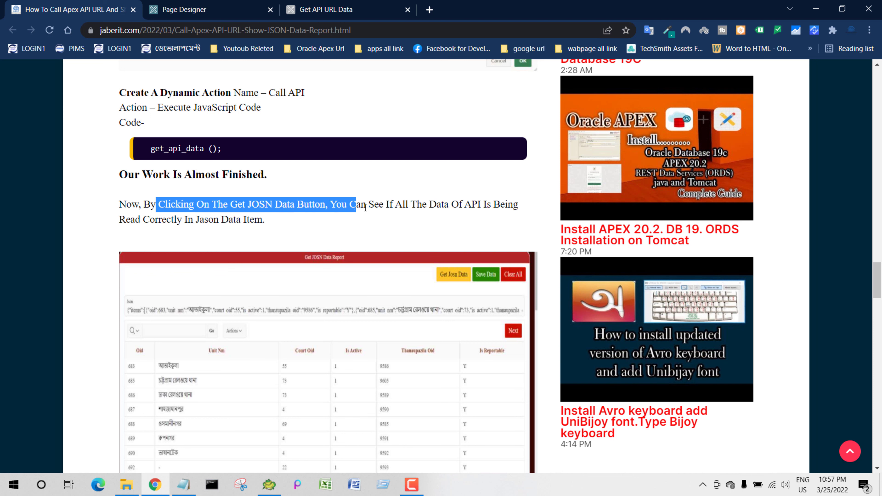
left_click_drag(158, 205, 245, 206)
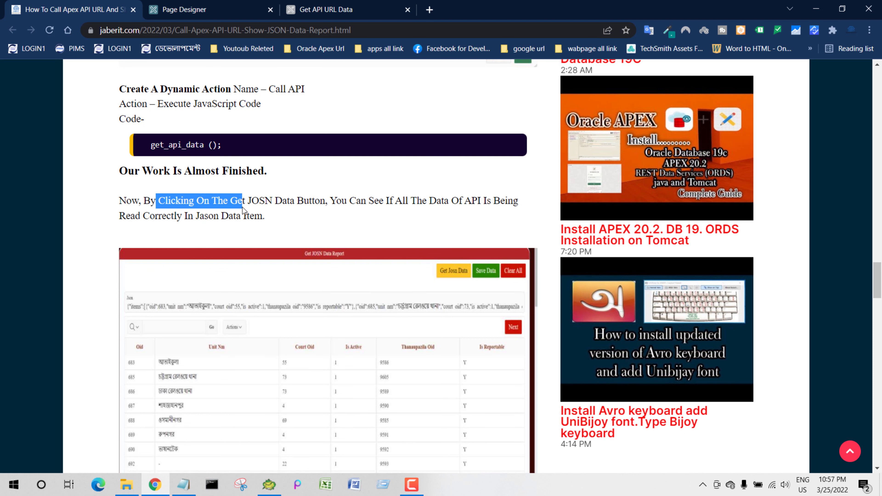
scroll(154, 166, "down", 10)
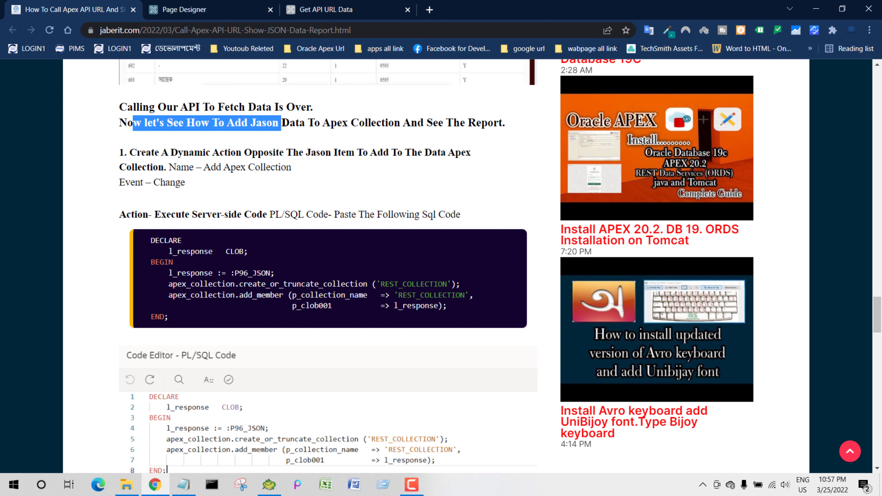
Copy the action name 'Add Apex Collection' from the collection step.
left_click_drag(198, 125, 487, 123)
left_click(446, 116)
double_click(376, 123)
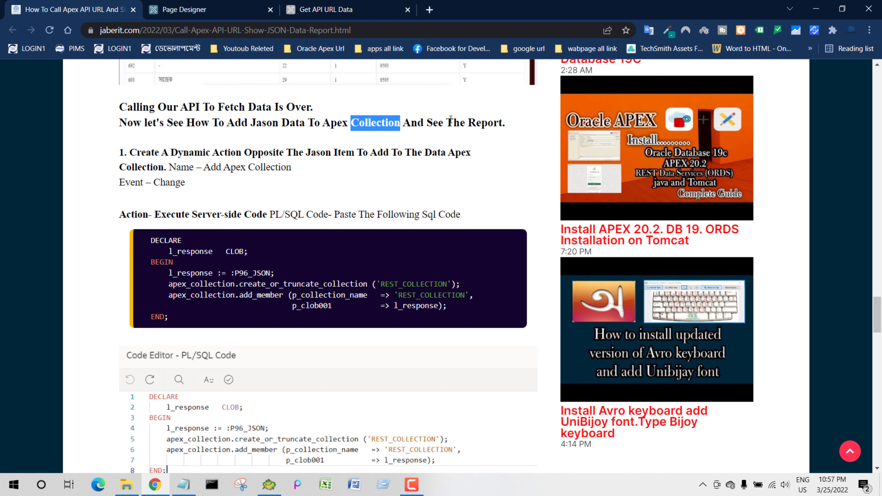
left_click(187, 148)
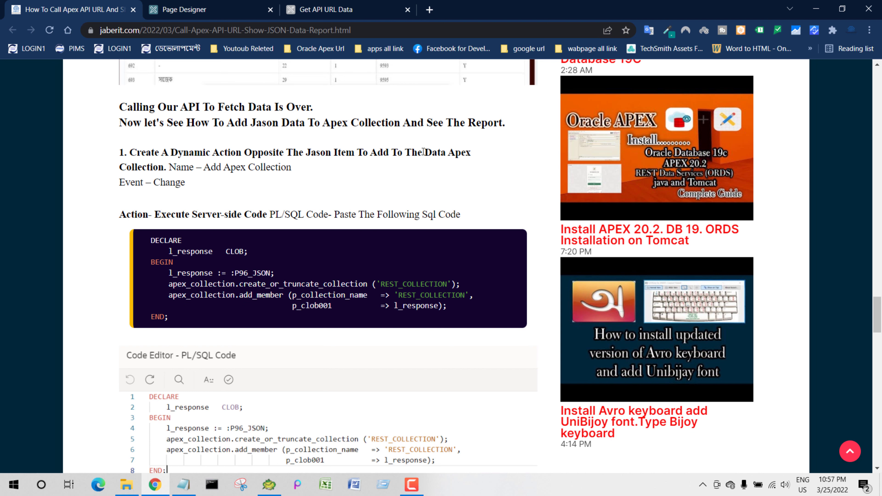
left_click_drag(272, 171, 326, 157)
right_click(293, 169)
left_click(302, 172)
Create a dynamic action on P63_JASON_DATA named 'Add Apex Collection'.
left_click(183, 10)
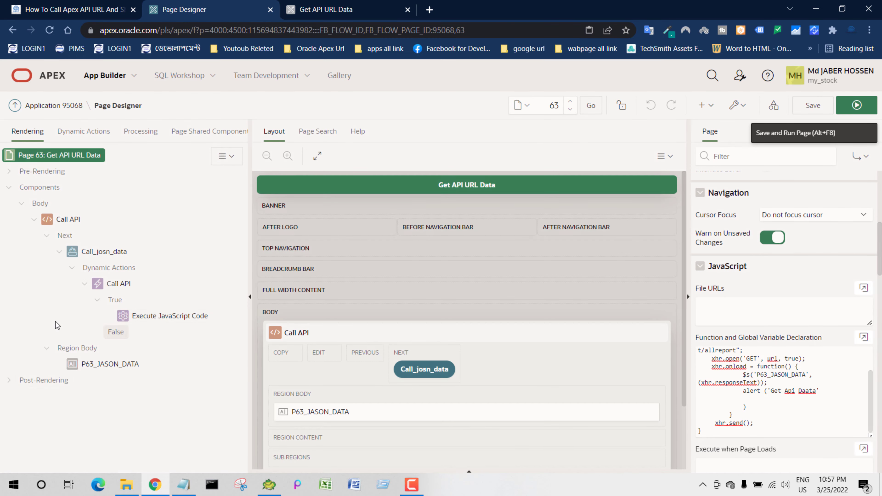
left_click(71, 368)
right_click(101, 364)
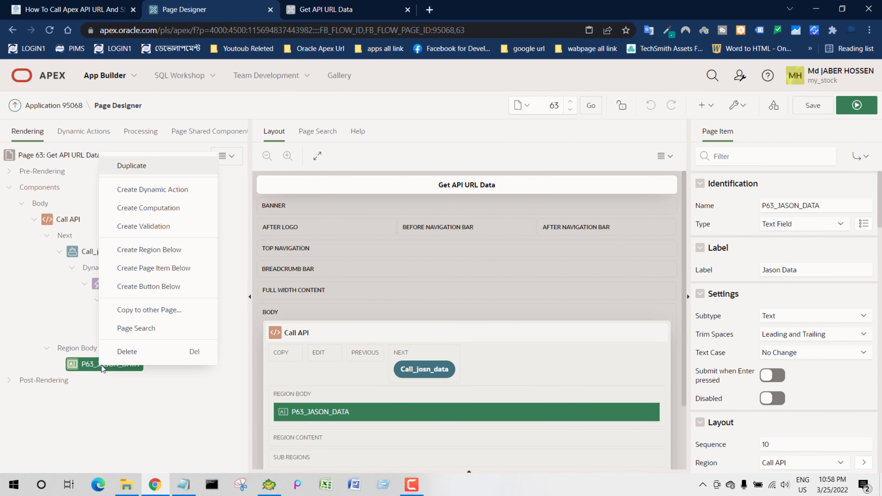
left_click(173, 192)
left_click_drag(814, 206, 754, 215)
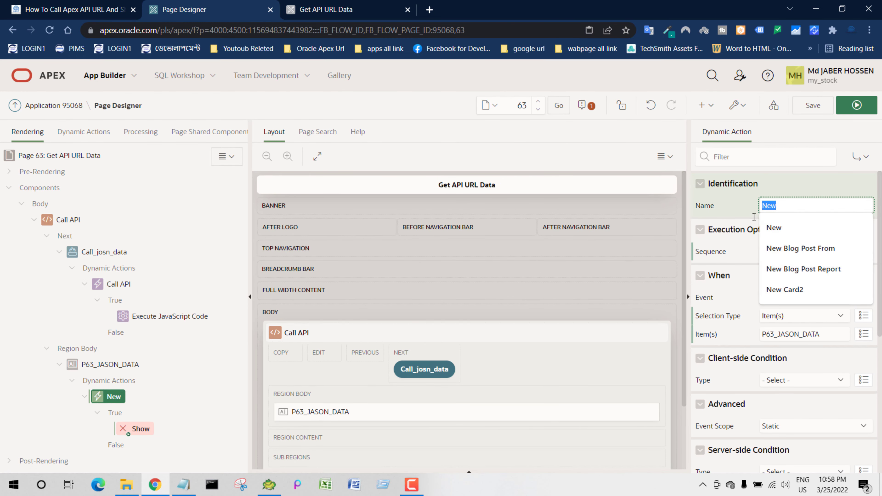
type("Add Apex Collection")
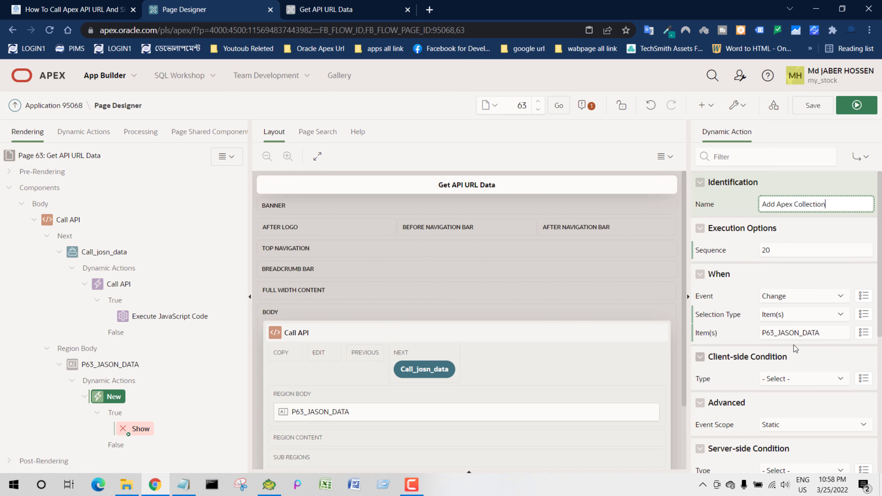
Set the Add Apex Collection action type to Execute Server-side Code.
scroll(809, 238, "down", 5)
left_click(128, 431)
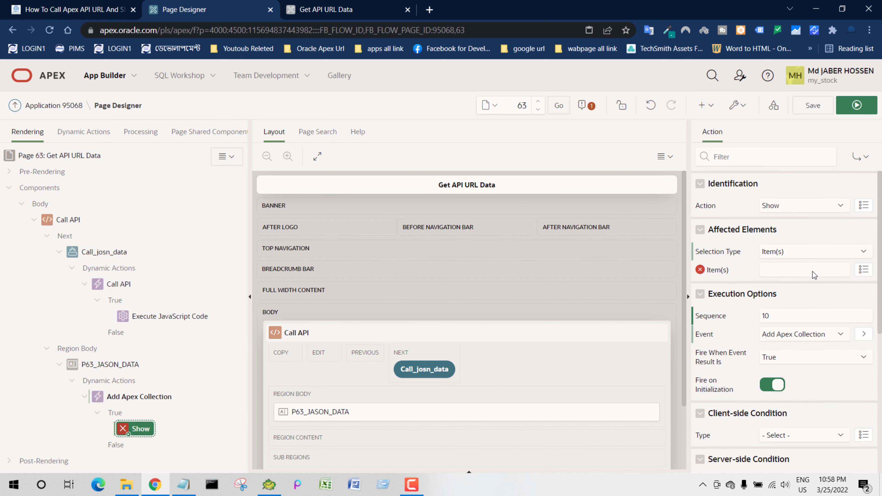
left_click(800, 208)
left_click(769, 403)
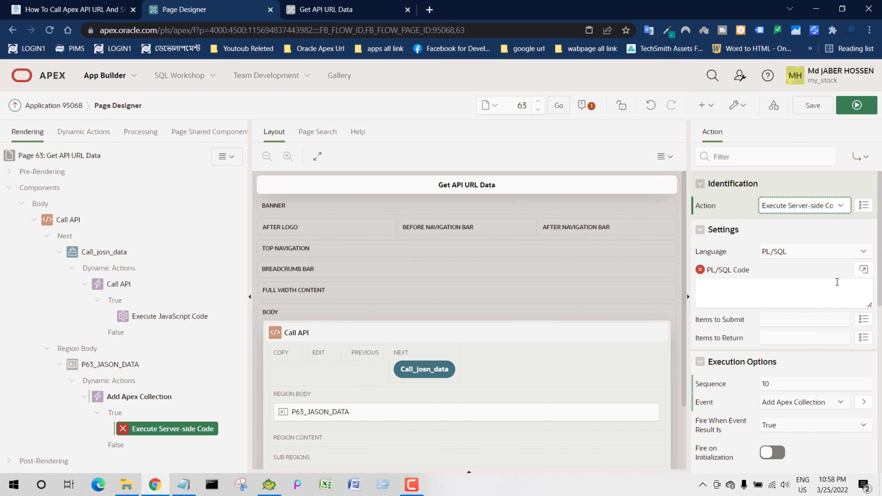
Paste the tutorial's PL/SQL block into the server-side code editor.
left_click(864, 269)
key("ctrl+shift+Tab")
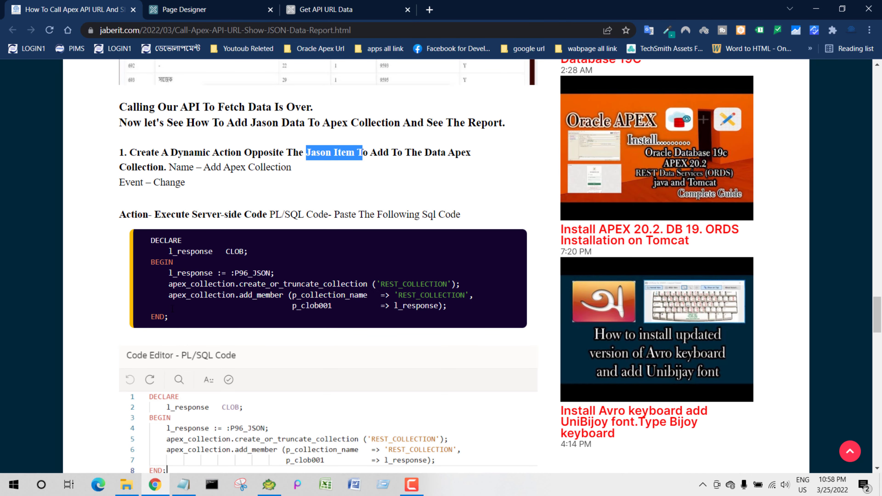
left_click_drag(173, 316, 149, 241)
key("ctrl+c")
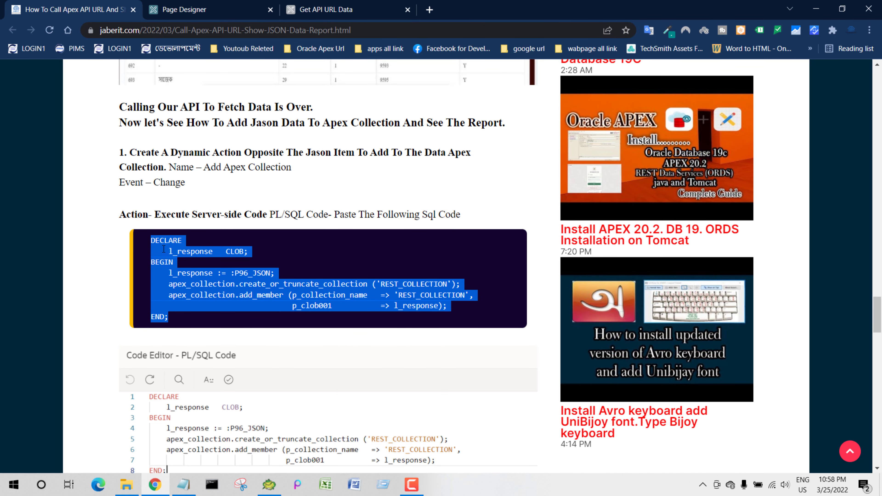
left_click(224, 13)
right_click(229, 235)
left_click(274, 299)
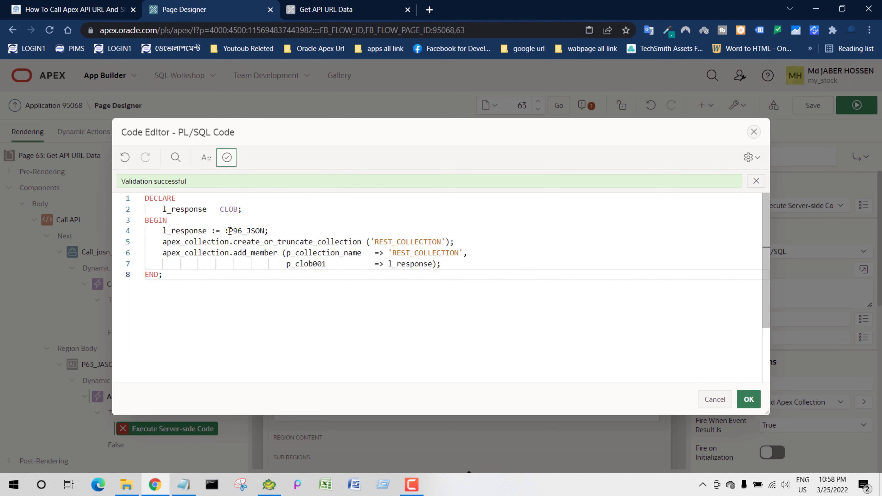
double_click(246, 230)
left_click(756, 405)
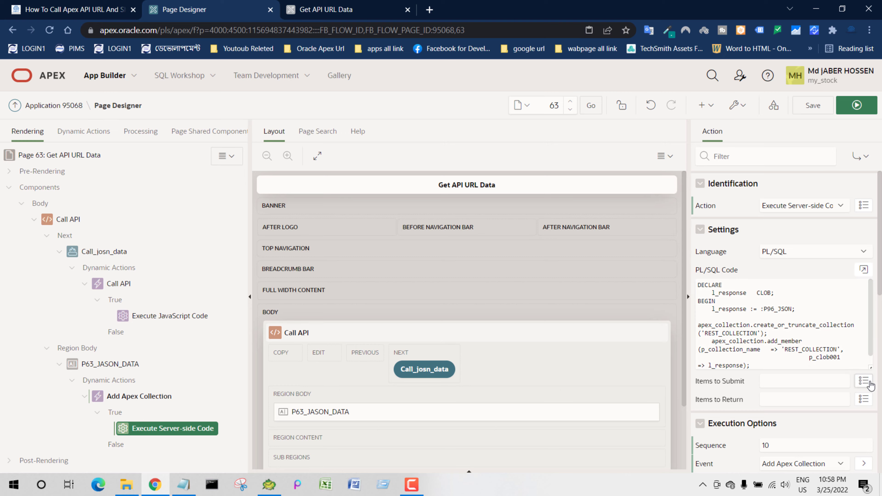
Submit P63_JASON_DATA, replace P96_JSON with P63_JASON_DATA in the code, and save.
left_click(865, 381)
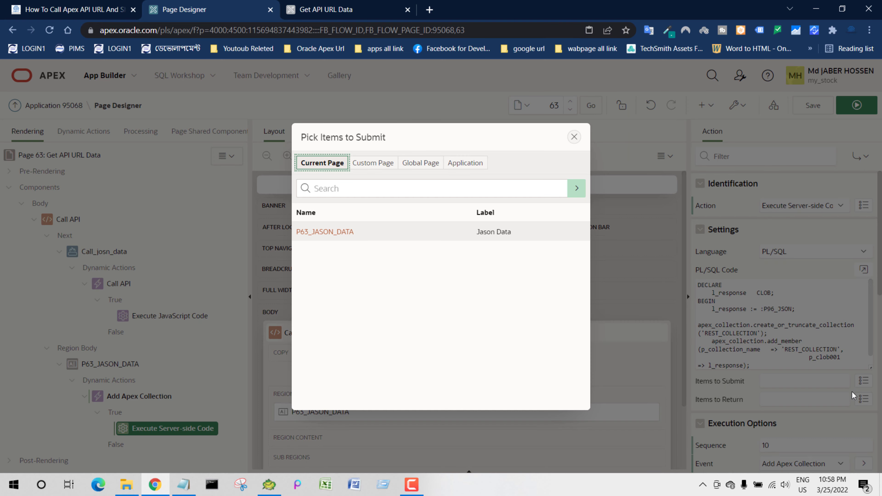
left_click(301, 236)
double_click(782, 382)
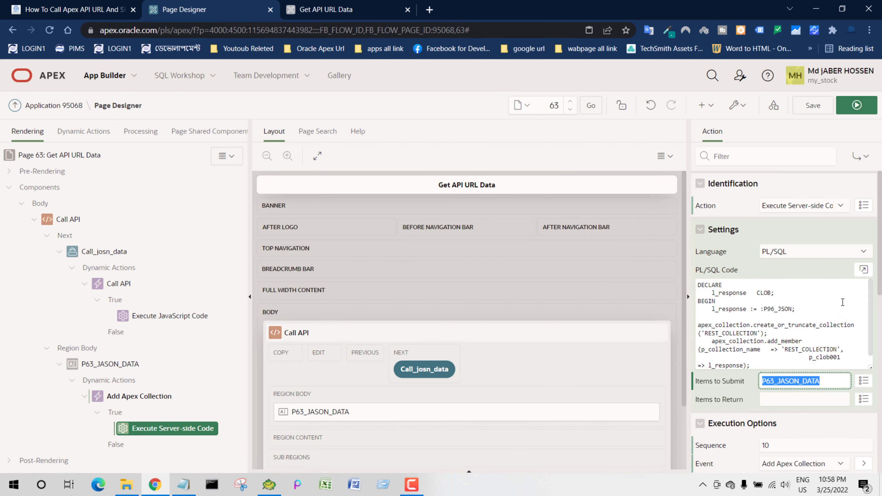
left_click(863, 270)
double_click(249, 208)
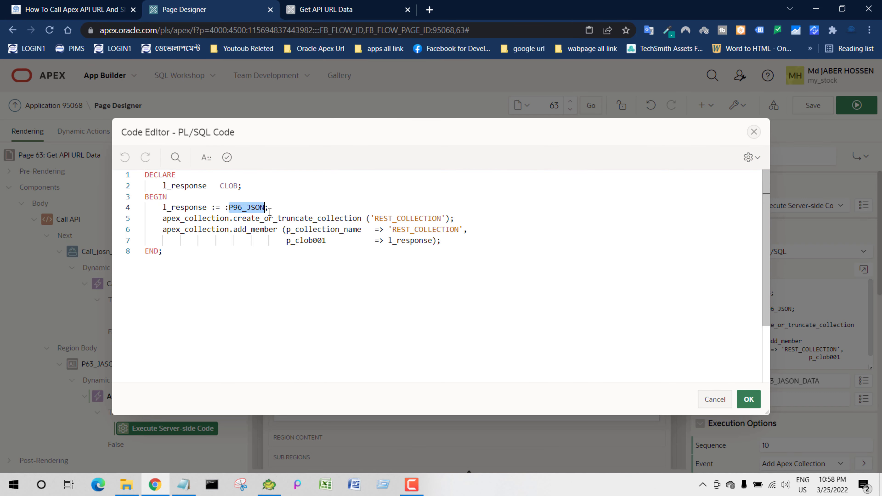
key("ctrl+v")
left_click(748, 399)
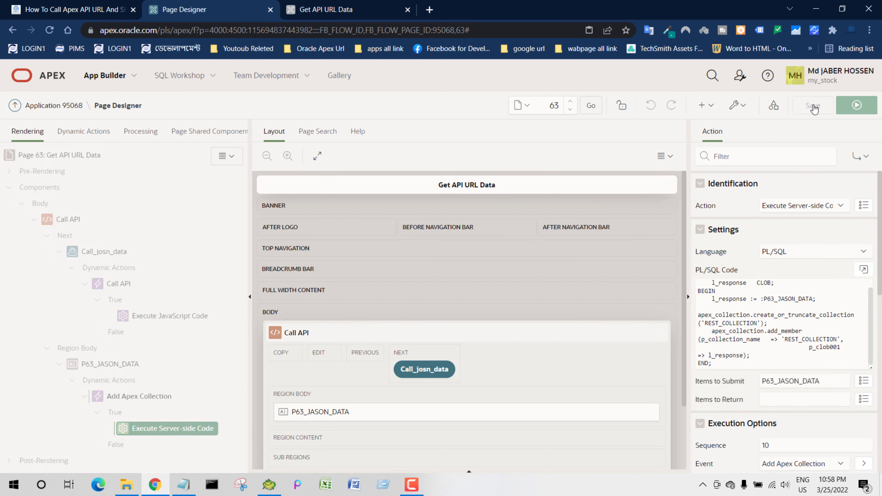
left_click(814, 107)
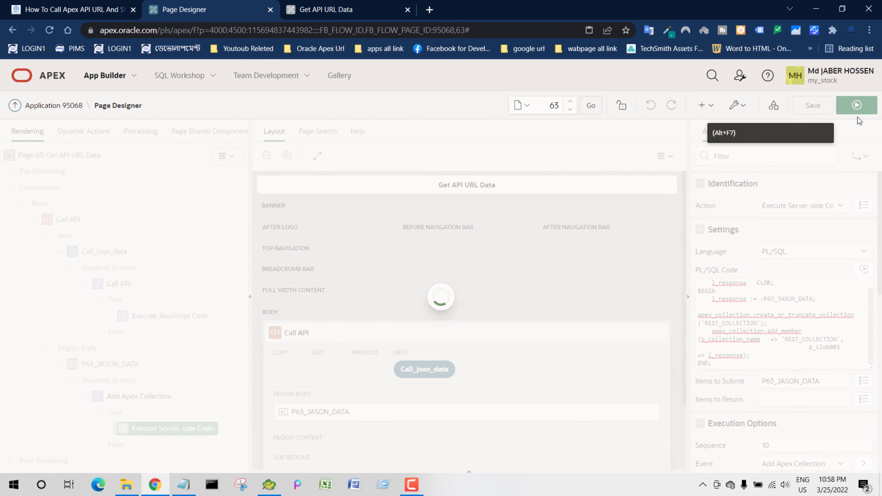
Copy the report's SQL query from the tutorial article.
left_click(73, 9)
scroll(78, 289, "down", 5)
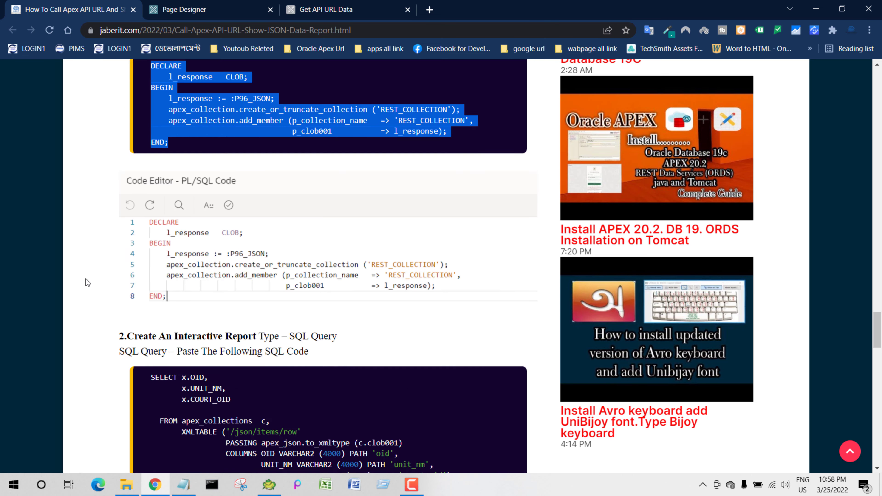
scroll(86, 279, "down", 5)
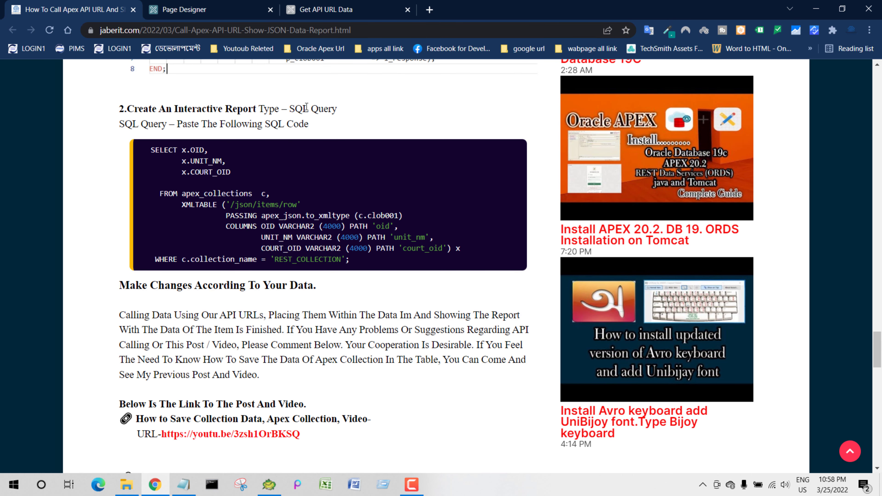
left_click_drag(151, 152, 373, 259)
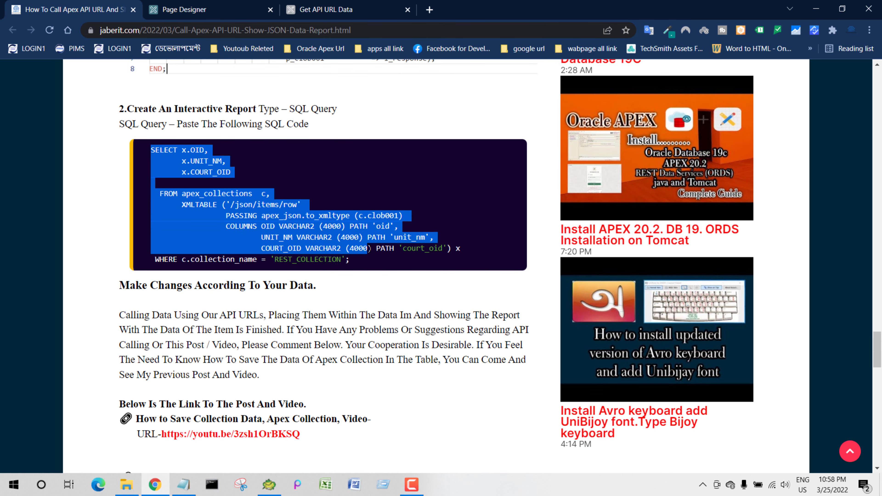
right_click(354, 231)
left_click(381, 240)
Make Call API an Interactive Report sourced from the pasted, validated SQL query.
left_click(184, 10)
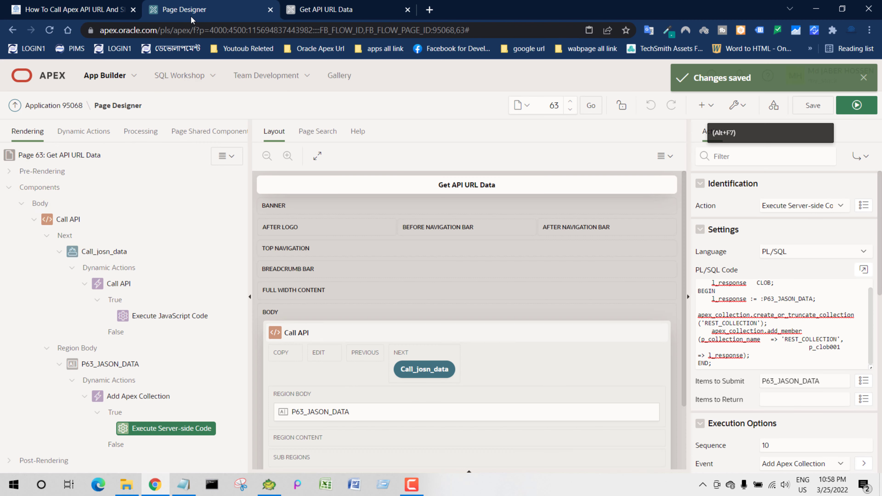
left_click(71, 221)
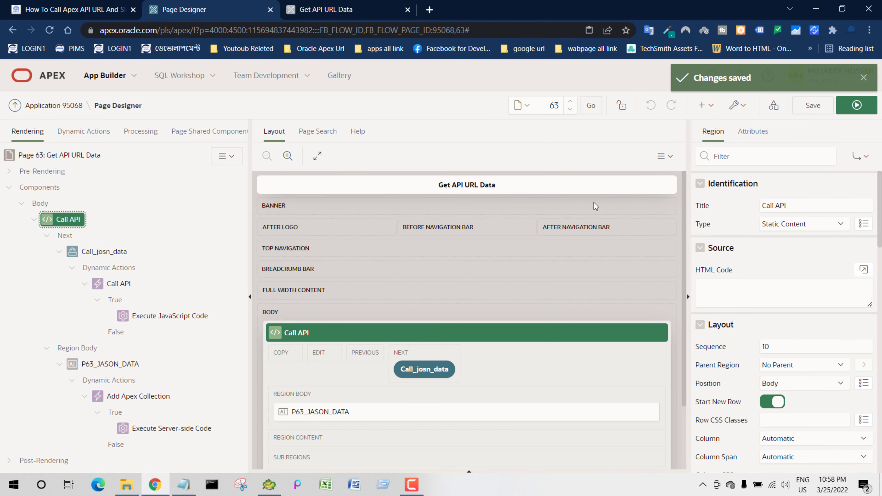
left_click(766, 225)
left_click(807, 334)
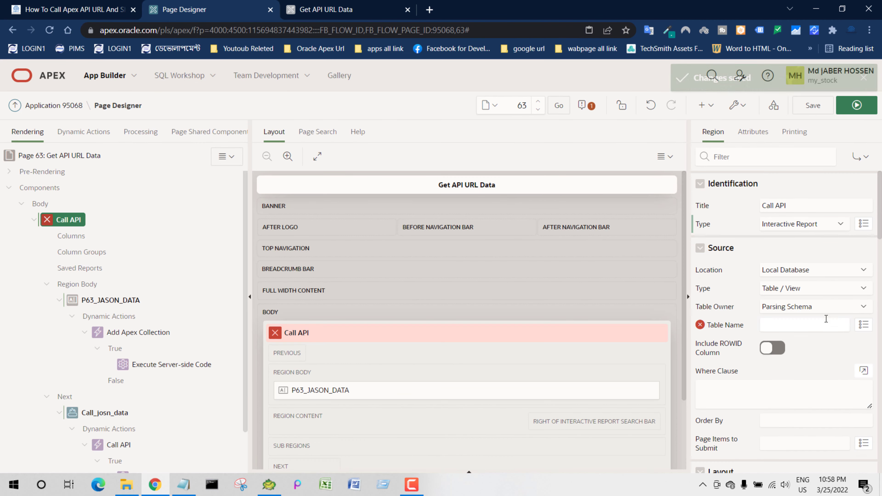
left_click(812, 288)
left_click(781, 309)
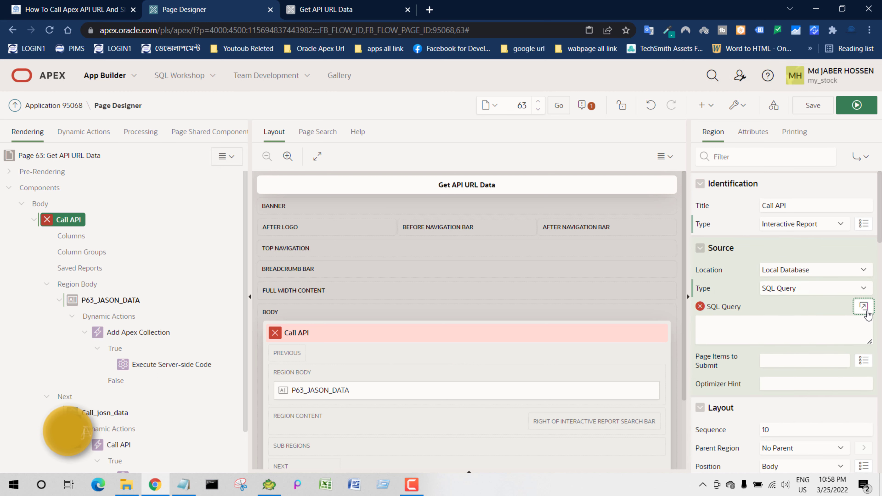
left_click(864, 306)
right_click(398, 256)
left_click(439, 316)
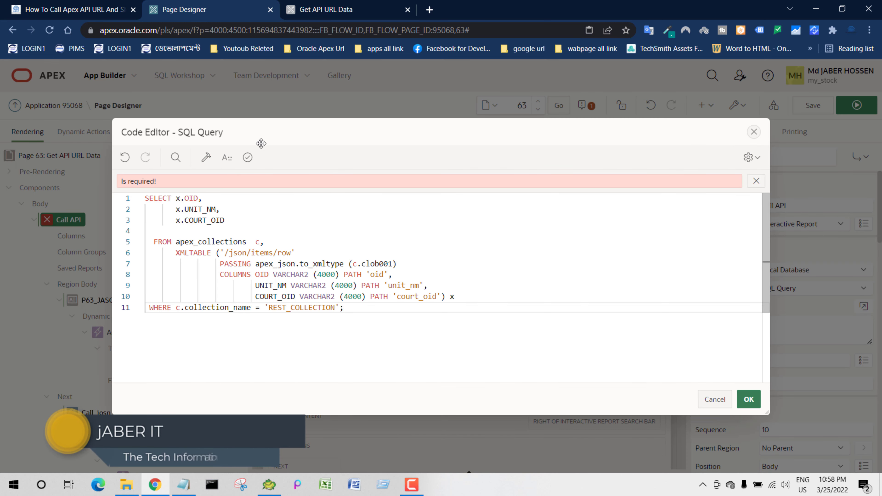
left_click(248, 157)
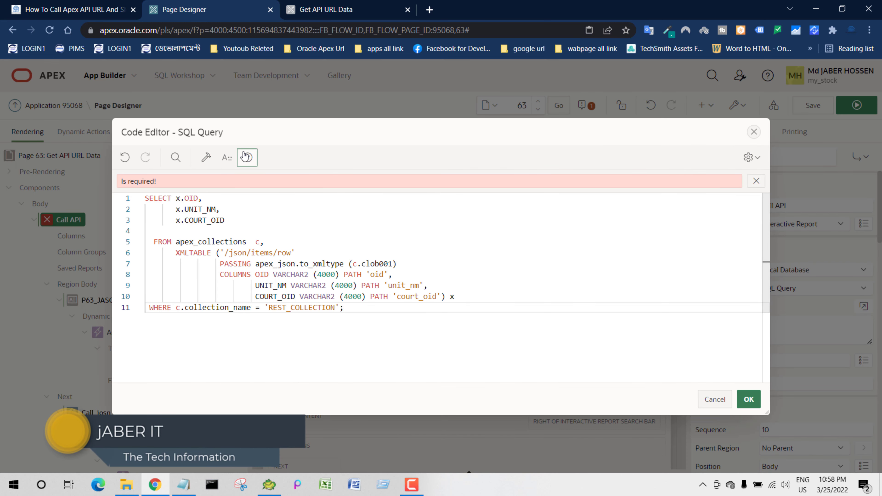
left_click(748, 399)
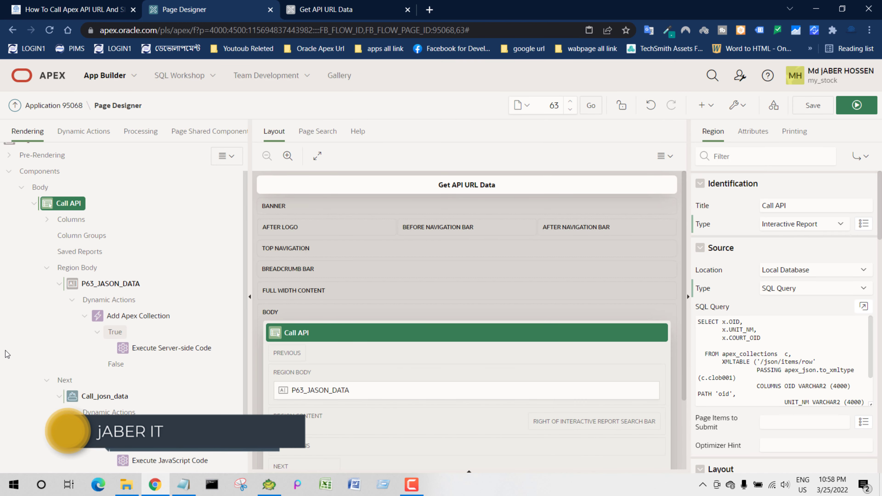
scroll(181, 398, "down", 2)
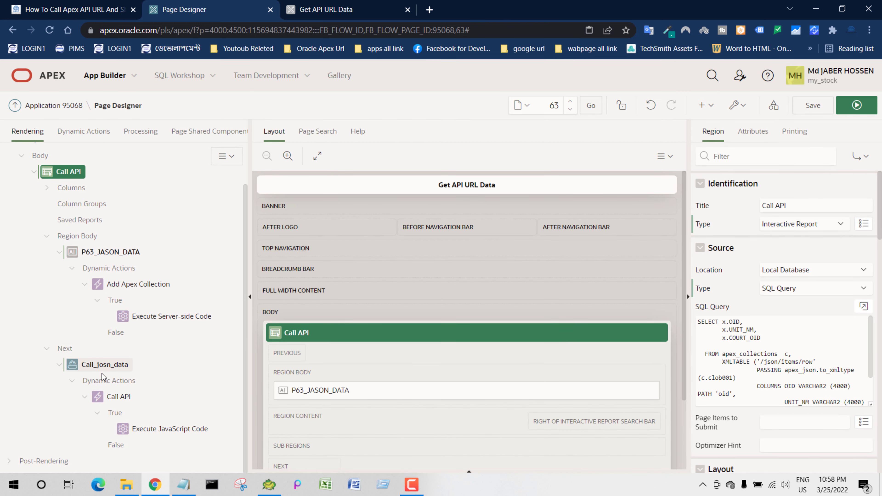
Add a Refresh action targeting the Call API region after Execute Server-side Code.
left_click(172, 429)
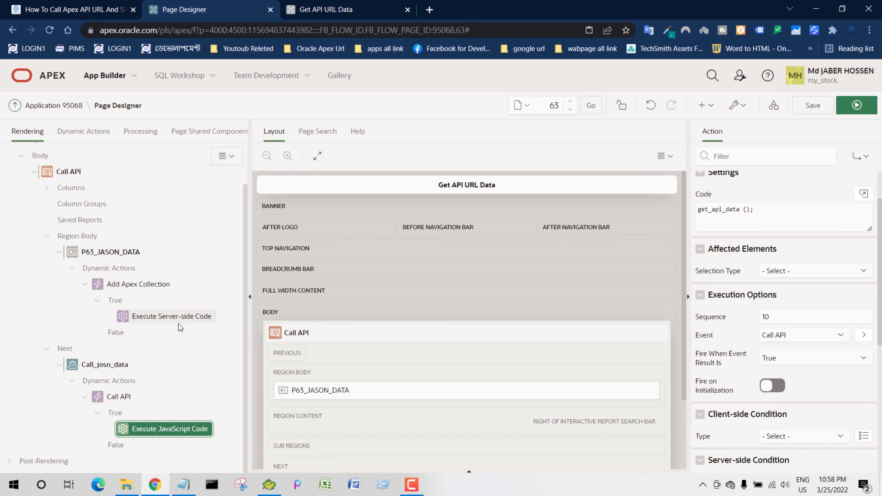
left_click(172, 316)
right_click(161, 315)
left_click(194, 353)
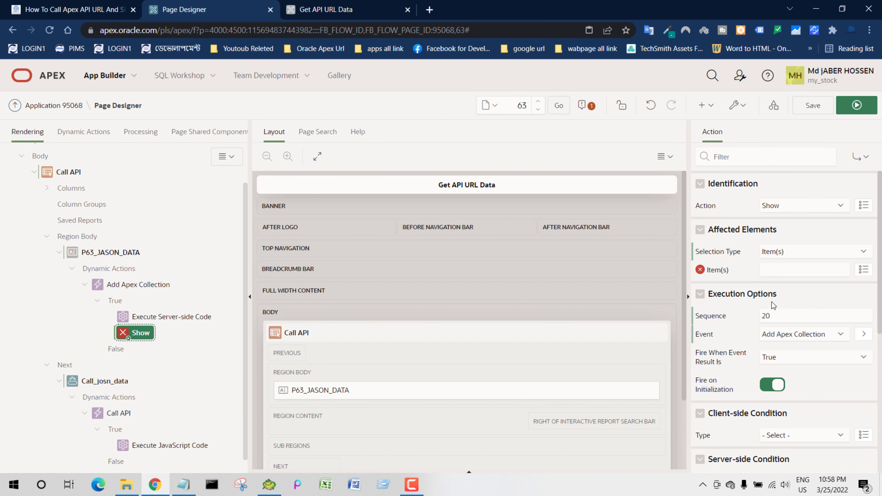
left_click(810, 210)
key("Up")
key("Up")
key("Up")
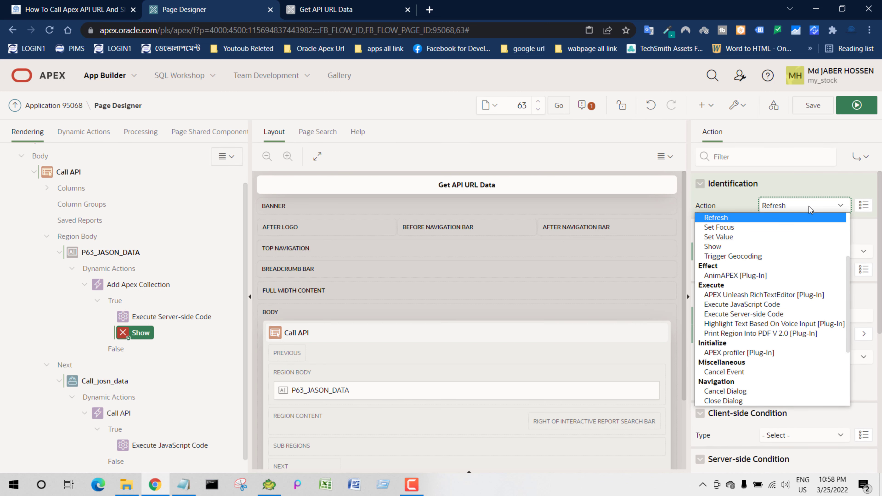
key("Return")
left_click(793, 250)
left_click(795, 268)
left_click(800, 270)
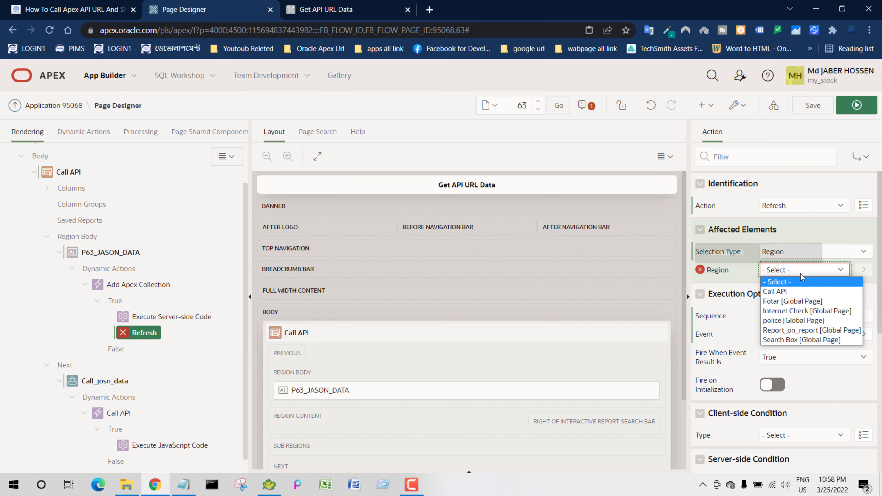
left_click(801, 292)
Save and run the page, then check the result before returning to Page Designer.
left_click(857, 105)
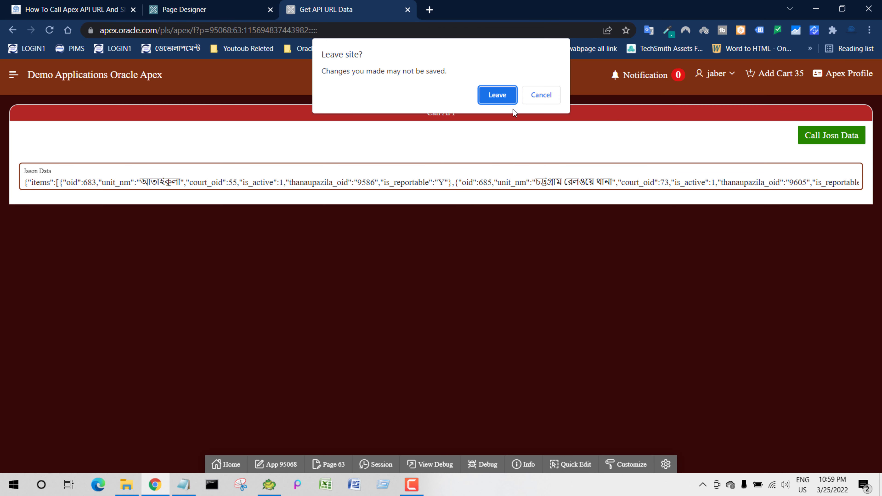
left_click(502, 97)
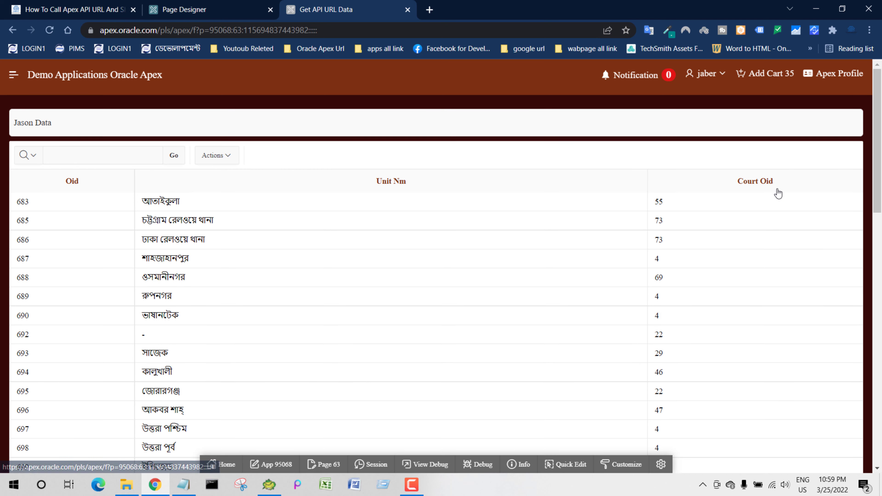
scroll(548, 273, "down", 10)
scroll(547, 273, "down", 3)
scroll(549, 273, "up", 10)
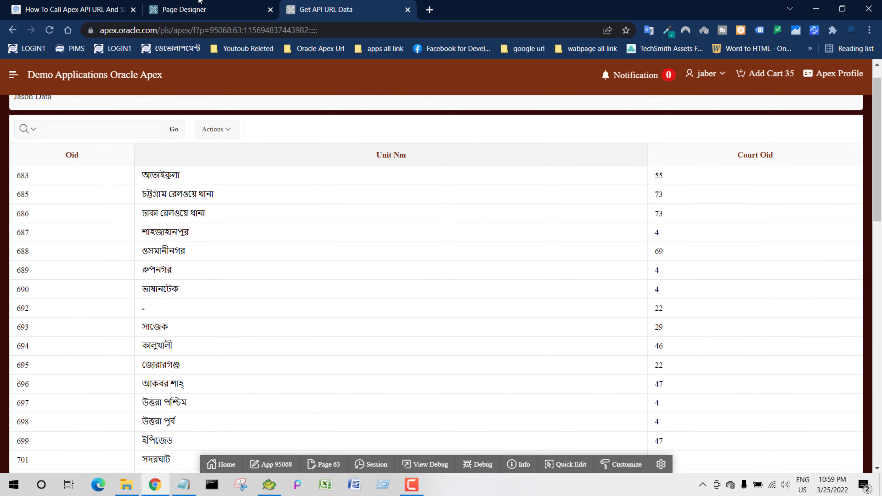
left_click(209, 10)
Apply the Standard template to the Call API region.
scroll(46, 292, "up", 2)
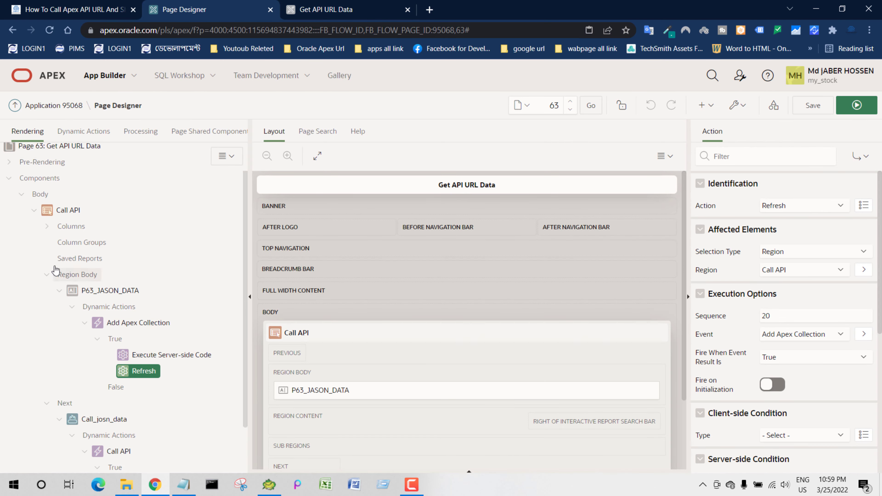
left_click(64, 219)
left_click(816, 406)
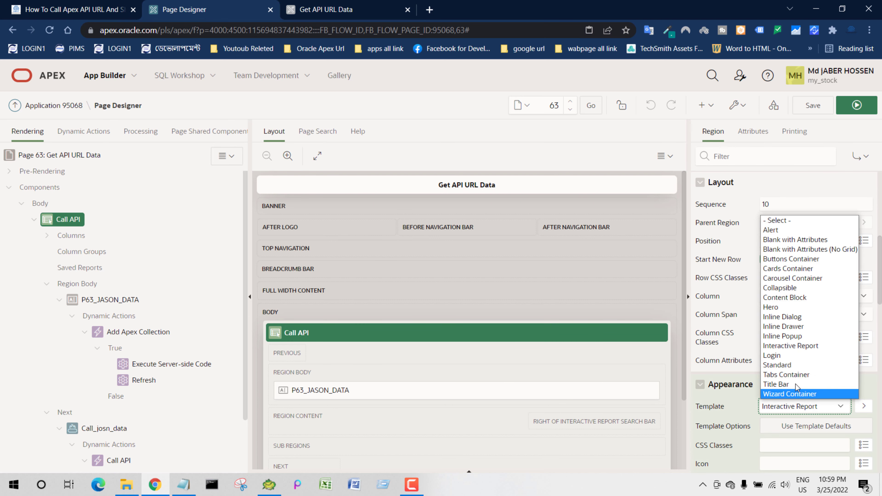
left_click(790, 365)
Save and run the page, press Call Json Data, and dismiss the alert.
left_click(856, 105)
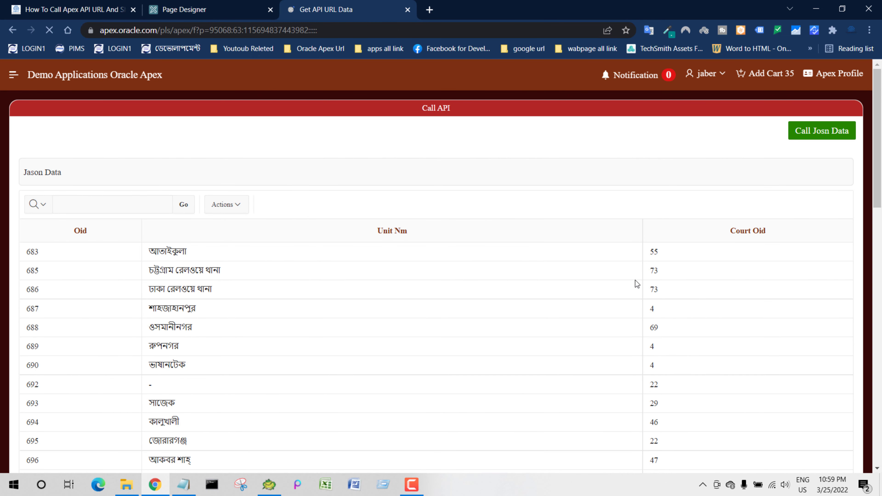
left_click(798, 132)
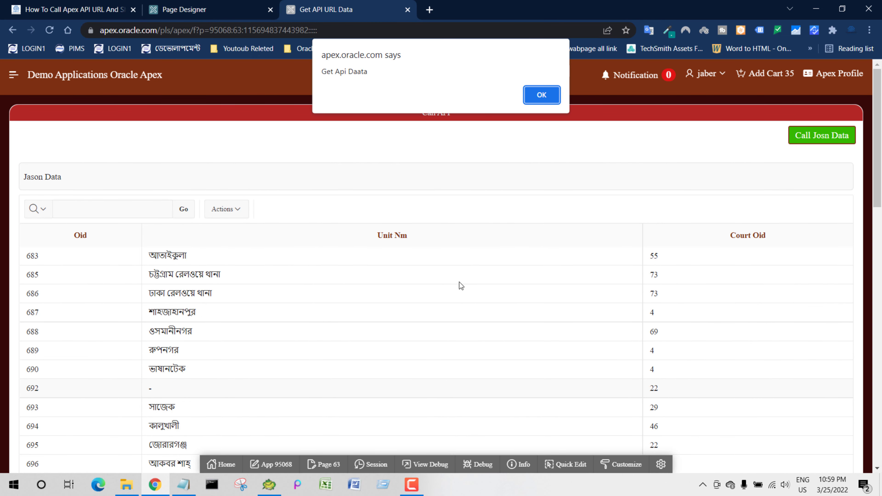
left_click(540, 96)
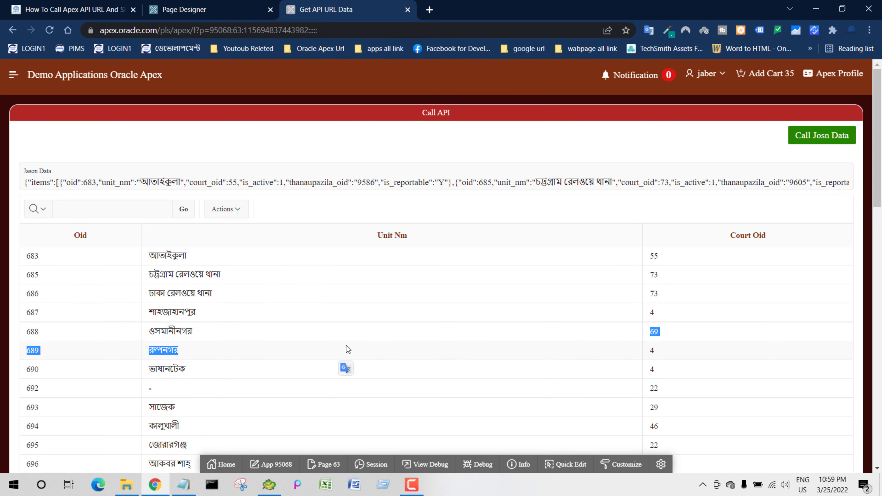
scroll(343, 351, "down", 10)
scroll(344, 349, "up", 5)
scroll(343, 349, "up", 5)
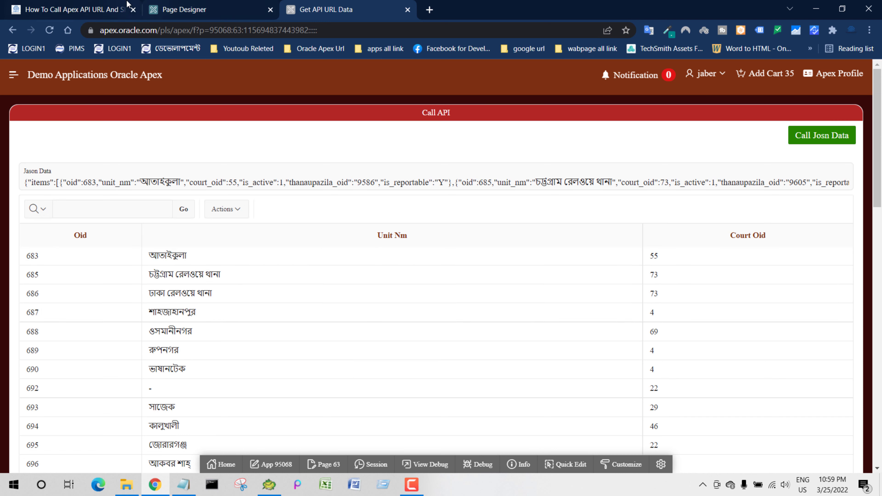
left_click(89, 10)
Scroll through the jaberit.com tutorial article down to its closing notes.
scroll(207, 274, "down", 2)
left_click_drag(130, 228, 261, 230)
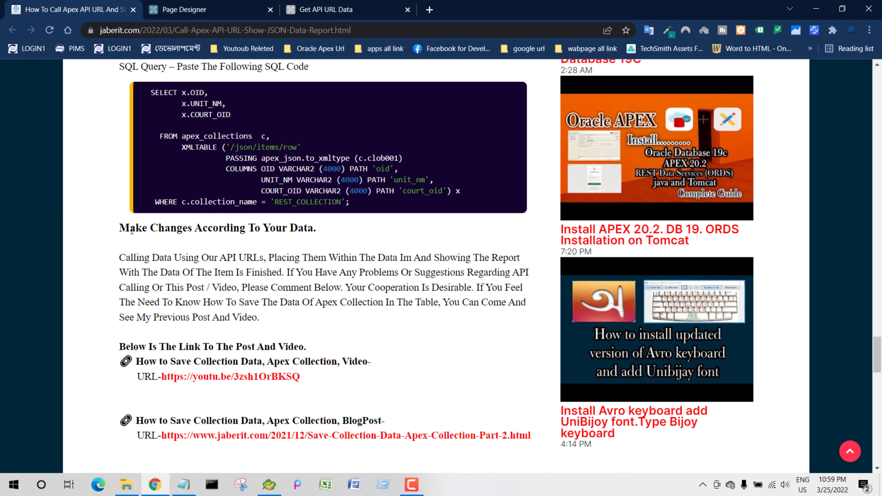
left_click(360, 235)
scroll(246, 289, "down", 5)
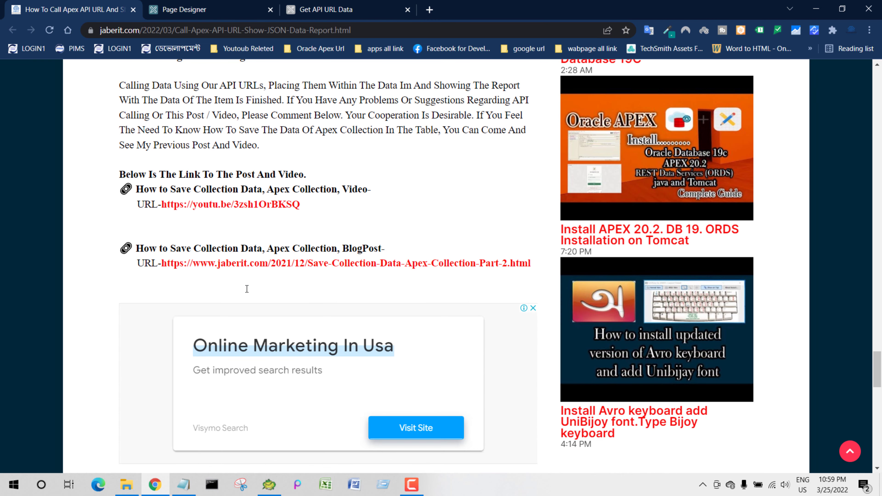
scroll(246, 288, "down", 10)
scroll(245, 289, "down", 2)
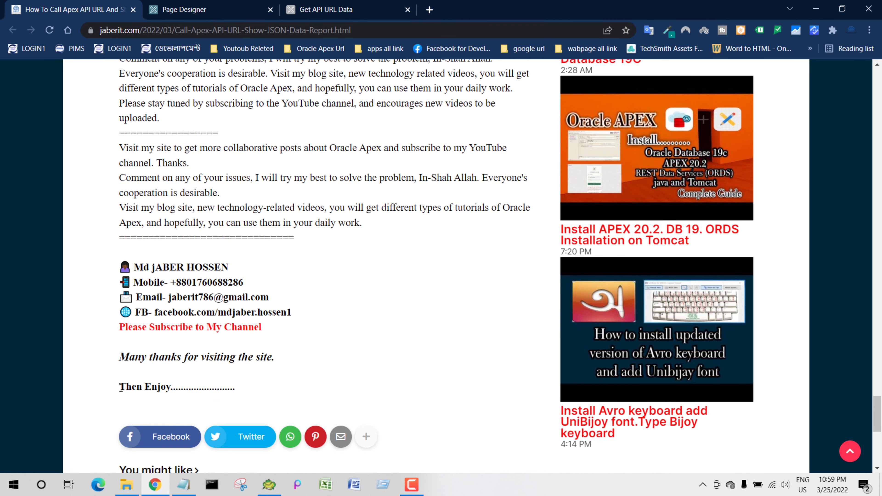
left_click_drag(162, 386, 259, 382)
left_click(293, 382)
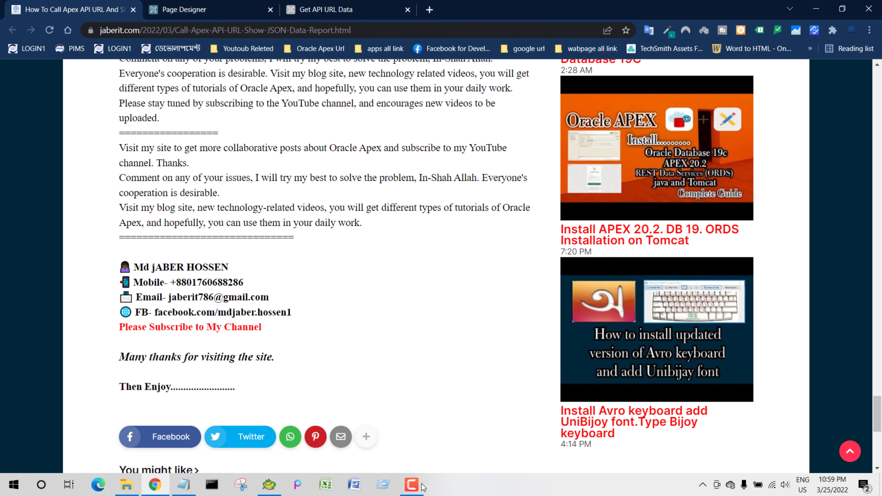